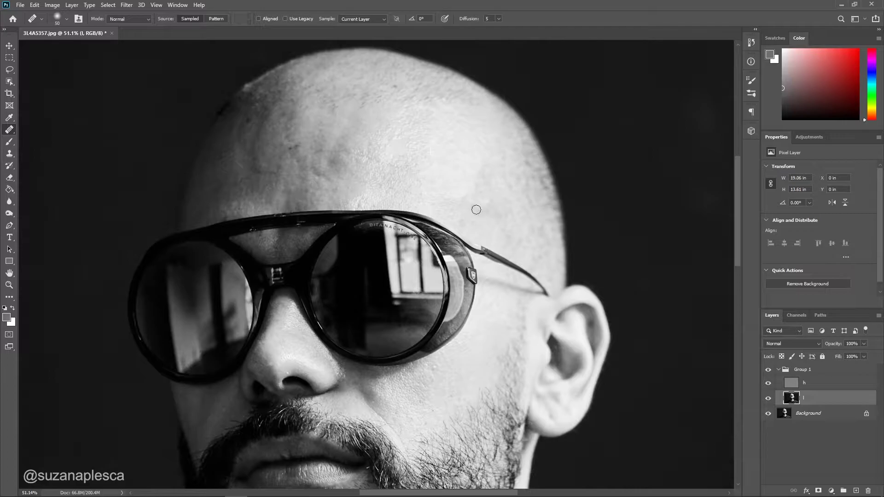
# Even out the blotchy tones on the forehead on layer l with the Healing Brush, and toggle layer h's visibility to check.
pyautogui.moveTo(336, 168)
pyautogui.mouseDown()
pyautogui.moveTo(336, 143)
pyautogui.moveTo(343, 151)
pyautogui.moveTo(325, 173)
pyautogui.mouseUp()
pyautogui.keyDown('alt'); pyautogui.click(385, 145); pyautogui.keyUp('alt')
pyautogui.click(365, 160)
pyautogui.keyDown('alt'); pyautogui.click(361, 141); pyautogui.keyUp('alt')
pyautogui.click(343, 137)
pyautogui.click(318, 180)
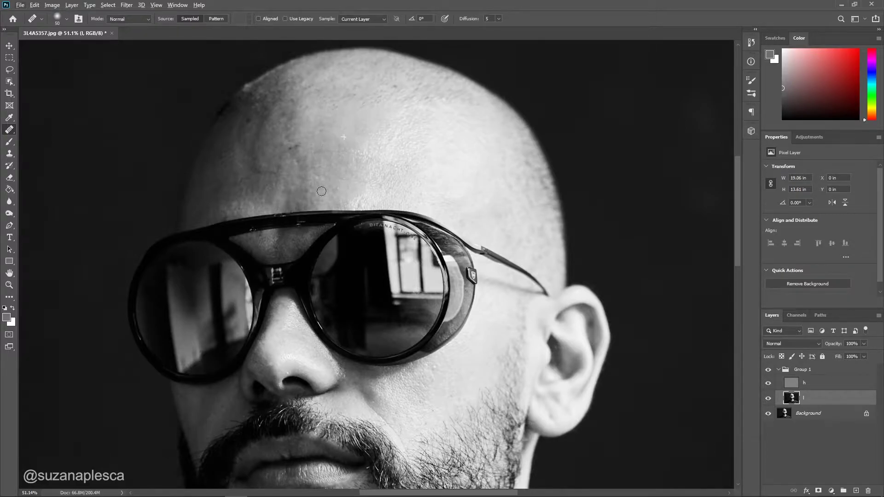
pyautogui.scroll(-2, 357, 155)
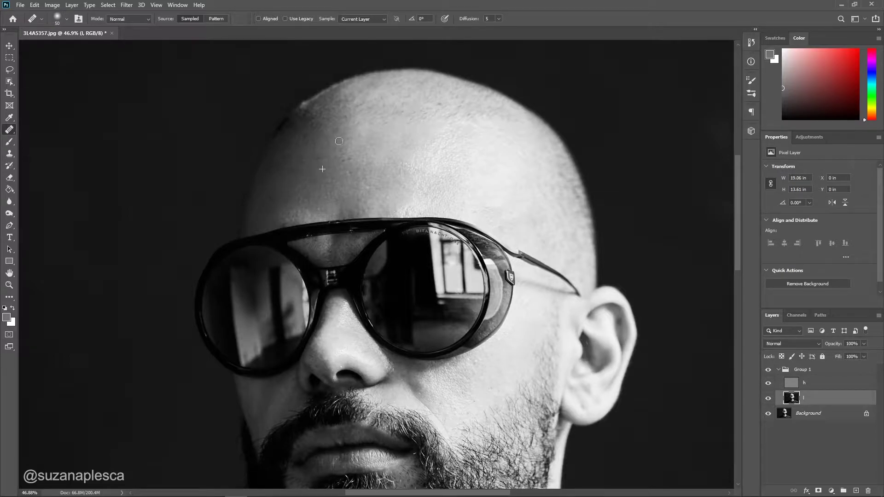
pyautogui.click(388, 127)
pyautogui.click(768, 383)
pyautogui.click(769, 383)
pyautogui.click(768, 383)
pyautogui.click(768, 383)
# Paint sampled skin tones over the lower forehead just above the sunglasses on layer l with the Brush at 24% opacity.
pyautogui.press('b')
pyautogui.keyDown('alt'); pyautogui.click(369, 197); pyautogui.keyUp('alt')
pyautogui.moveTo(366, 209); pyautogui.dragTo(336, 212)
pyautogui.keyDown('alt'); pyautogui.click(337, 198); pyautogui.keyUp('alt')
pyautogui.keyDown('alt'); pyautogui.click(290, 214); pyautogui.keyUp('alt')
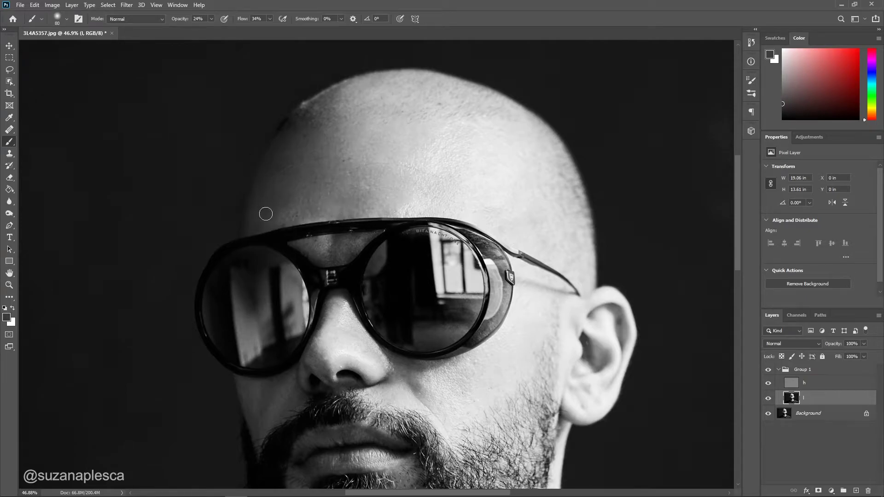
# Even out the shadowed cheek beside the nose on layer l with a smaller Healing Brush, sampling nearby skin.
pyautogui.press('j')
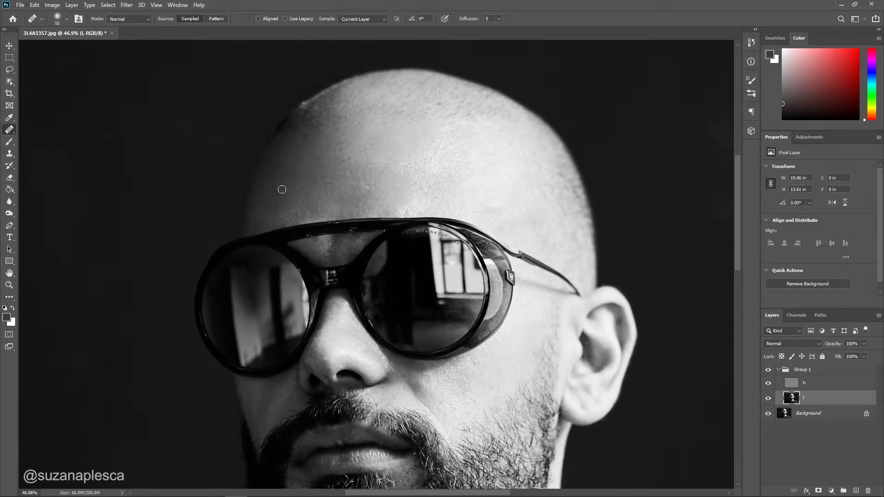
pyautogui.scroll(-3, 309, 114)
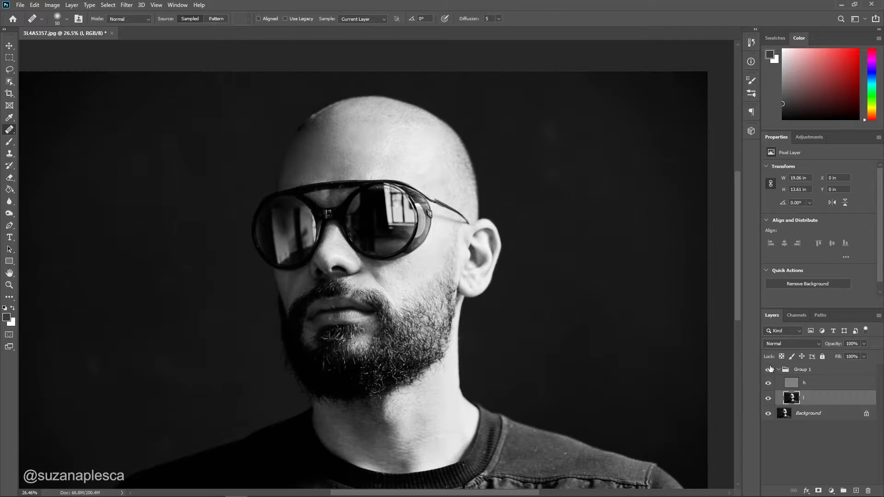
pyautogui.scroll(2, 385, 288)
pyautogui.scroll(1, 368, 273)
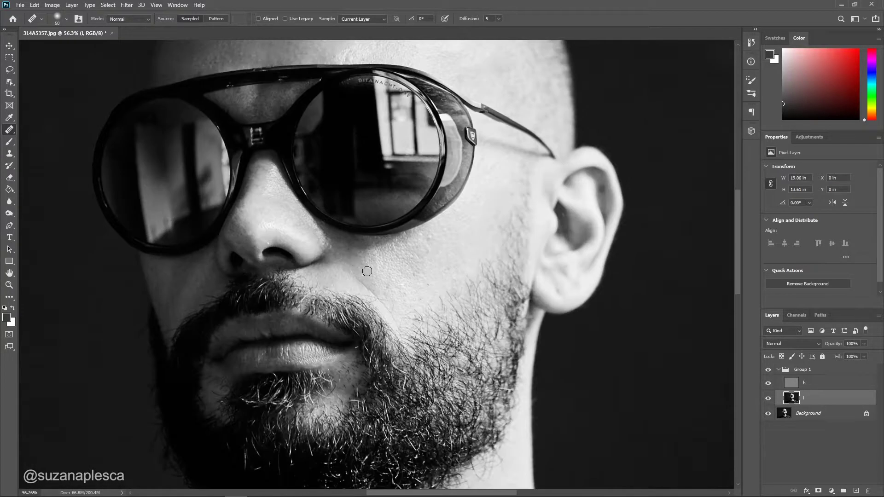
pyautogui.scroll(-1, 391, 278)
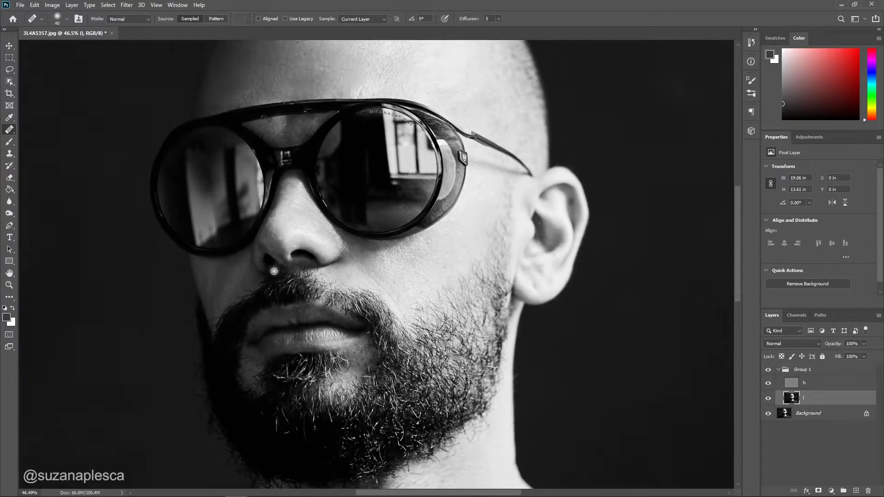
pyautogui.scroll(1, 201, 275)
pyautogui.press('[')
pyautogui.press('[')
pyautogui.press('[')
pyautogui.keyDown('alt'); pyautogui.click(225, 276); pyautogui.keyUp('alt')
pyautogui.click(210, 297)
pyautogui.keyDown('alt'); pyautogui.click(210, 307); pyautogui.keyUp('alt')
pyautogui.click(229, 290)
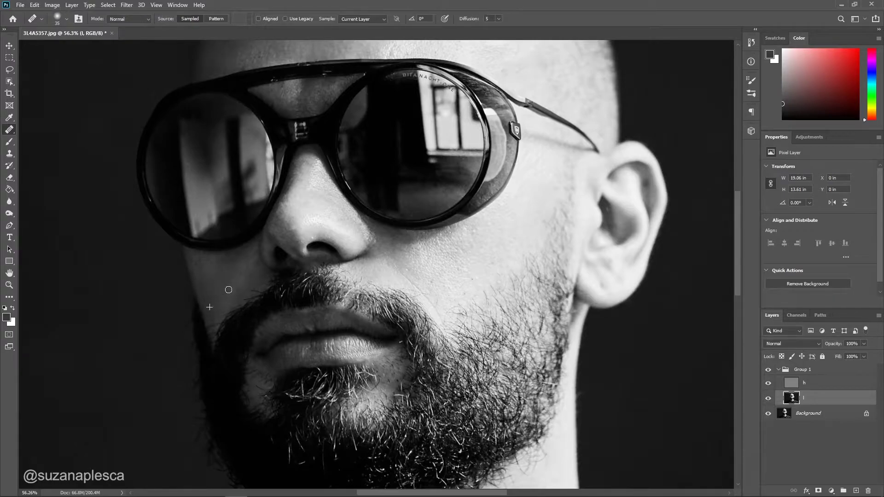
# Smooth the uneven tones on the brightly lit side of the neck on layer l with the Healing Brush.
pyautogui.scroll(-3, 234, 266)
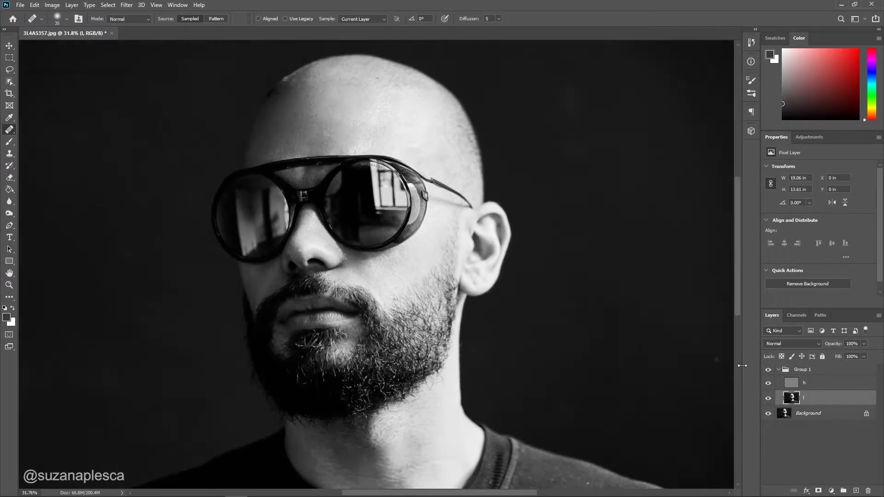
pyautogui.scroll(3, 409, 350)
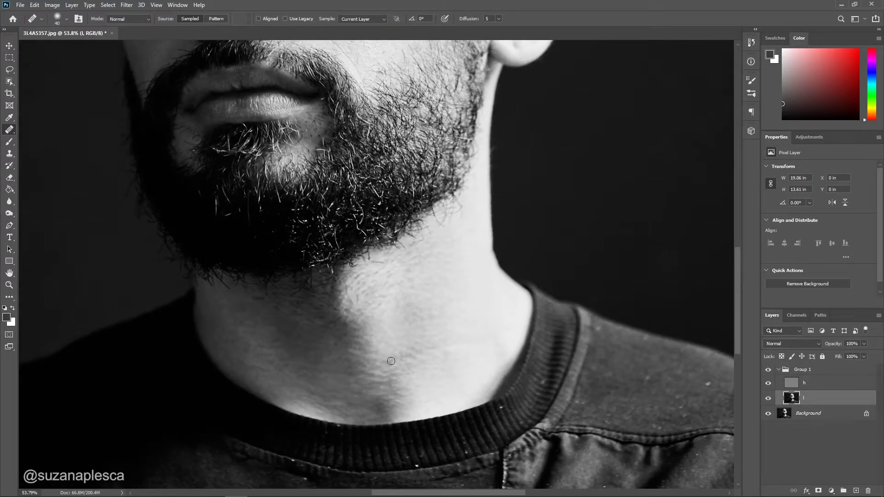
pyautogui.click(414, 355)
pyautogui.keyDown('alt'); pyautogui.click(455, 324); pyautogui.keyUp('alt')
pyautogui.click(415, 316)
# Smooth the shadowed side and base of the neck on layer l, and toggle Group 1's visibility to compare with the original.
pyautogui.keyDown('alt'); pyautogui.click(233, 342); pyautogui.keyUp('alt')
pyautogui.click(251, 354)
pyautogui.moveTo(311, 393); pyautogui.dragTo(391, 406)
pyautogui.keyDown('alt'); pyautogui.click(299, 353); pyautogui.keyUp('alt')
pyautogui.keyDown('alt'); pyautogui.click(358, 385); pyautogui.keyUp('alt')
pyautogui.moveTo(356, 372); pyautogui.dragTo(349, 365)
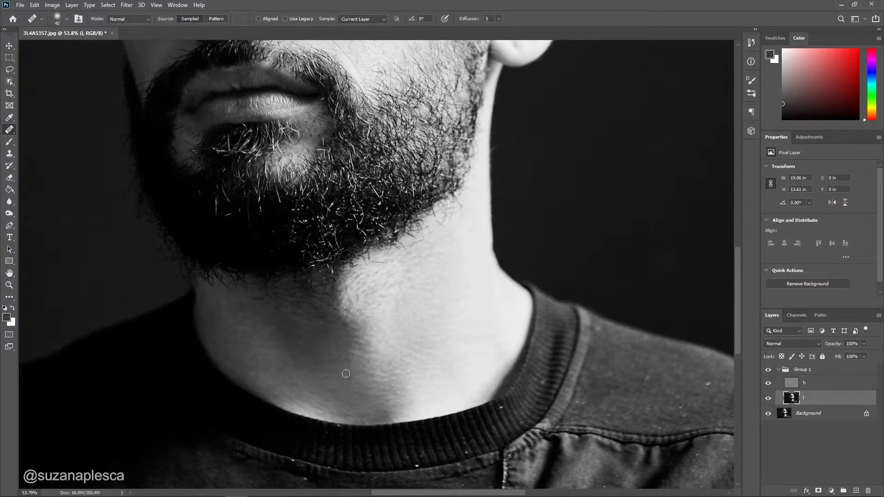
pyautogui.keyDown('alt'); pyautogui.click(289, 339); pyautogui.keyUp('alt')
pyautogui.moveTo(279, 331)
pyautogui.mouseDown()
pyautogui.moveTo(243, 302)
pyautogui.moveTo(280, 320)
pyautogui.mouseUp()
pyautogui.keyDown('alt'); pyautogui.click(285, 360); pyautogui.keyUp('alt')
pyautogui.keyDown('alt'); pyautogui.click(301, 354); pyautogui.keyUp('alt')
pyautogui.scroll(-5, 259, 364)
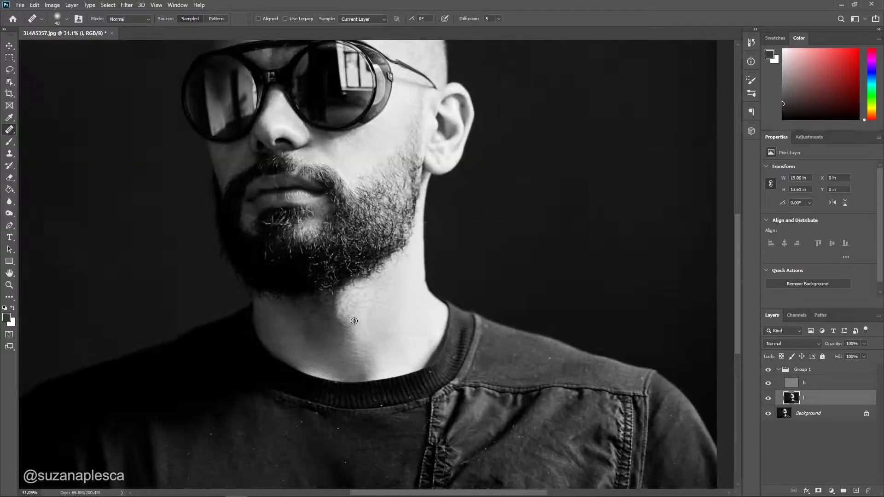
pyautogui.click(769, 371)
pyautogui.click(769, 372)
pyautogui.hotkey('ctrl', '0')
pyautogui.click(769, 372)
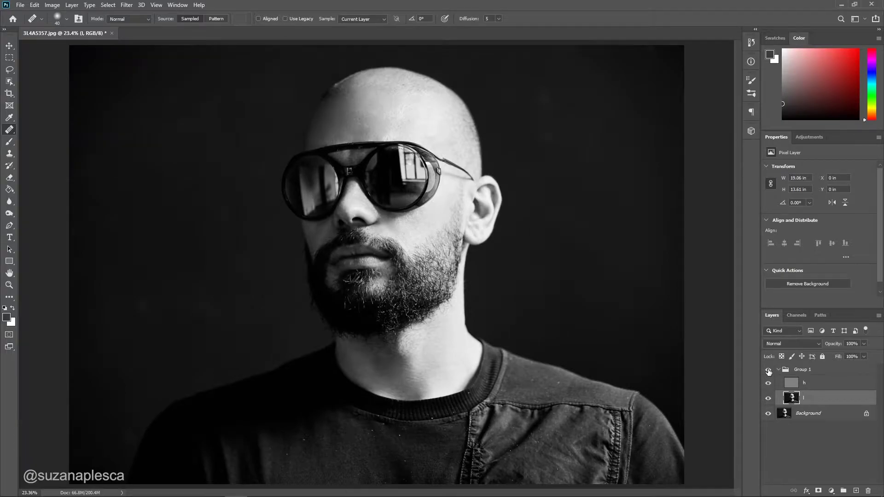
# Heal small blemishes on the shadowed side of the forehead on layer h with the Healing Brush at size 20.
pyautogui.click(807, 383)
pyautogui.scroll(5, 464, 147)
pyautogui.press('[')
pyautogui.press('[')
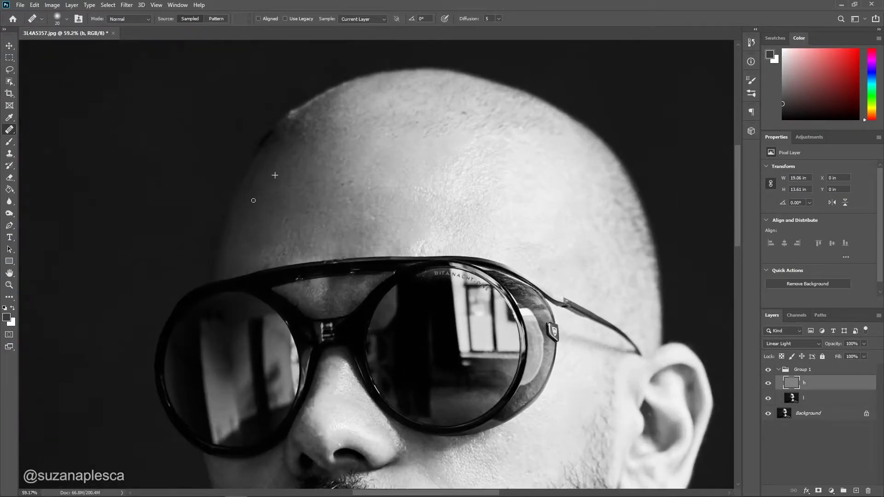
pyautogui.scroll(-1, 264, 196)
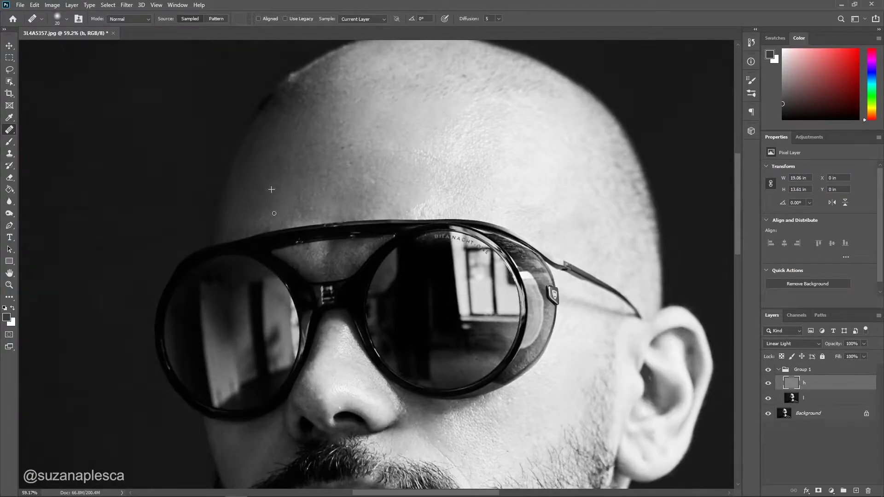
pyautogui.keyDown('alt'); pyautogui.click(321, 156); pyautogui.keyUp('alt')
pyautogui.click(314, 160)
pyautogui.scroll(1, 324, 102)
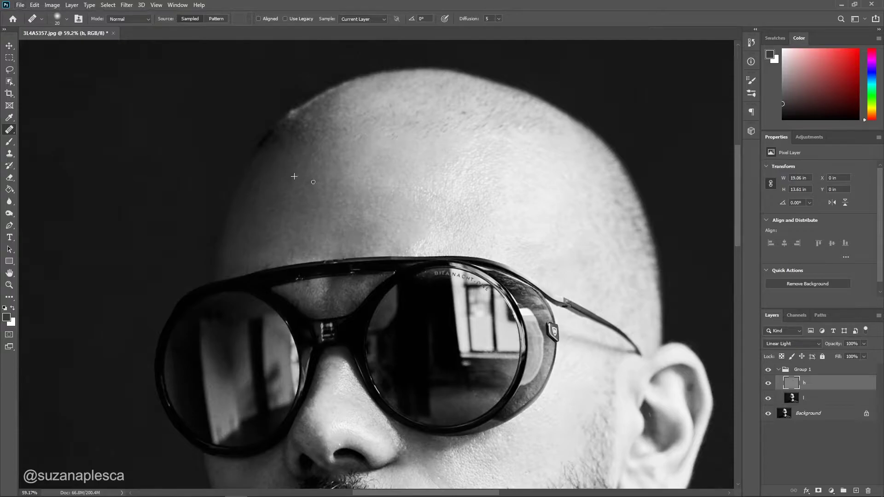
# Heal the texture blemishes on the upper forehead and the temple above the glasses arm on layer h.
pyautogui.scroll(-1, 302, 185)
pyautogui.scroll(2, 444, 131)
pyautogui.keyDown('alt'); pyautogui.click(410, 117); pyautogui.keyUp('alt')
pyautogui.click(408, 129)
pyautogui.scroll(-3, 415, 100)
pyautogui.scroll(1, 502, 184)
pyautogui.keyDown('alt'); pyautogui.click(494, 200); pyautogui.keyUp('alt')
pyautogui.click(471, 208)
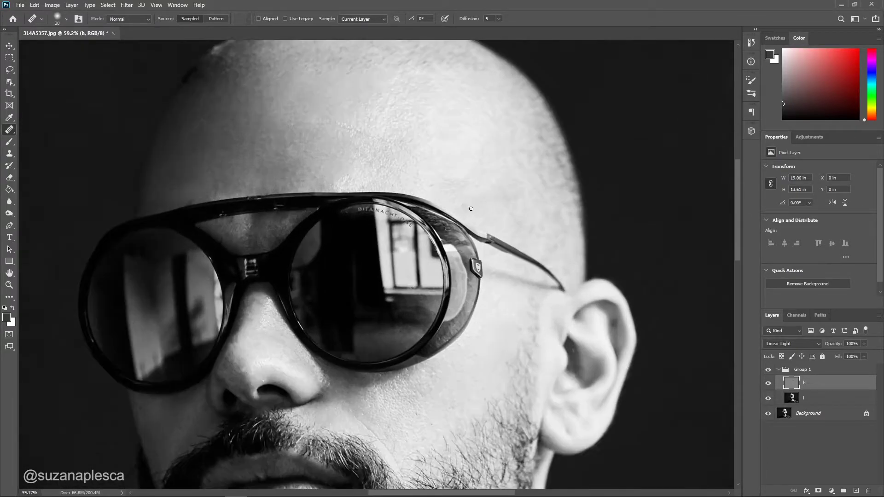
# Heal the fine blemishes on the lit cheek and the nose on layer h with the Healing Brush at size 10.
pyautogui.scroll(-2, 472, 208)
pyautogui.scroll(2, 458, 256)
pyautogui.press('[')
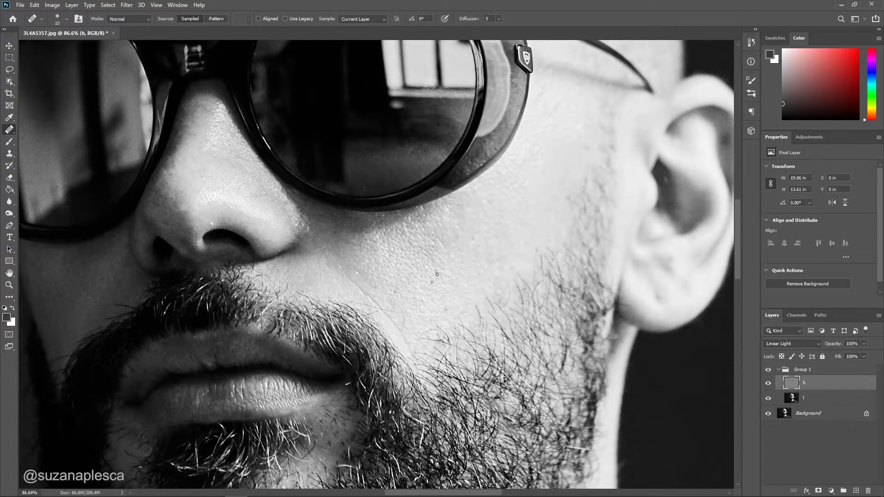
pyautogui.scroll(2, 418, 303)
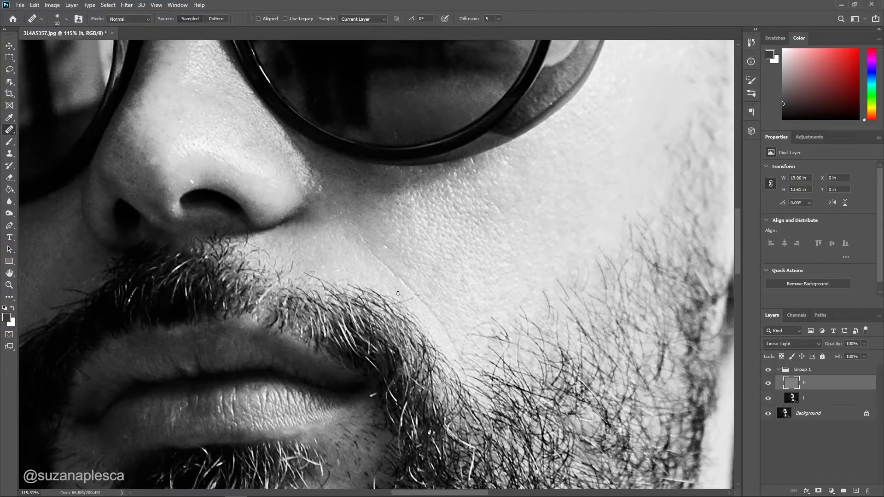
pyautogui.keyDown('alt'); pyautogui.click(417, 304); pyautogui.keyUp('alt')
pyautogui.scroll(-4, 454, 297)
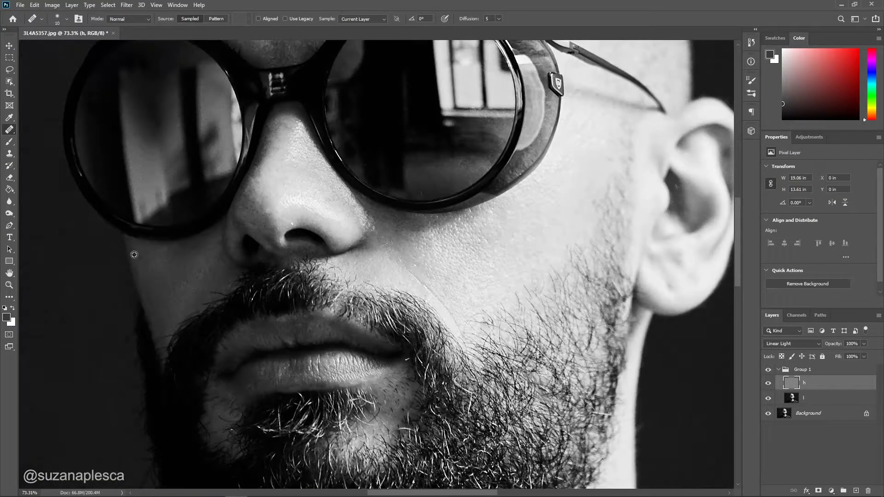
pyautogui.scroll(3, 308, 240)
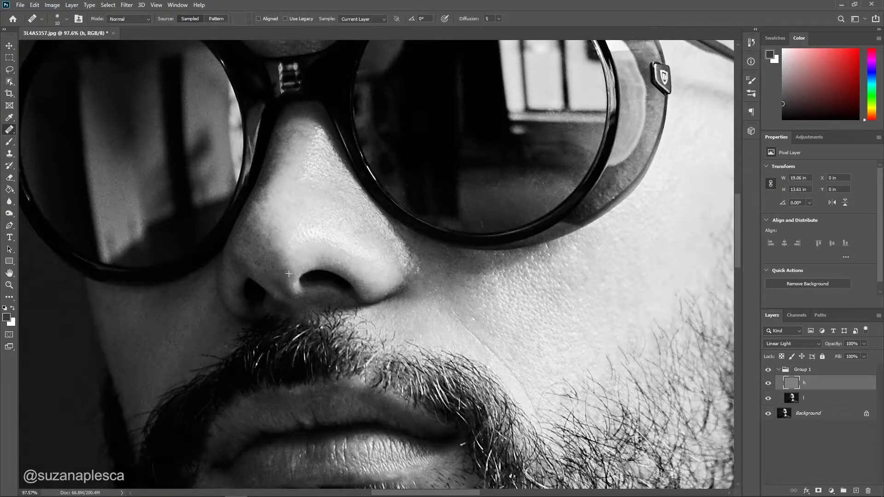
pyautogui.hscroll(-2, 295, 265)
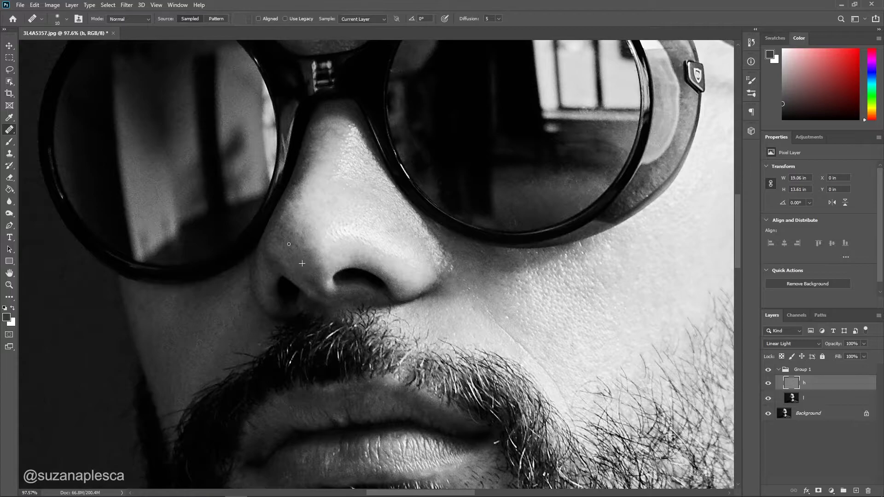
# Make layer h active and reduce the Healing Brush to size 10 for retouching the chin below the lips.
pyautogui.scroll(-4, 302, 263)
pyautogui.scroll(-5, 322, 276)
pyautogui.scroll(2, 343, 302)
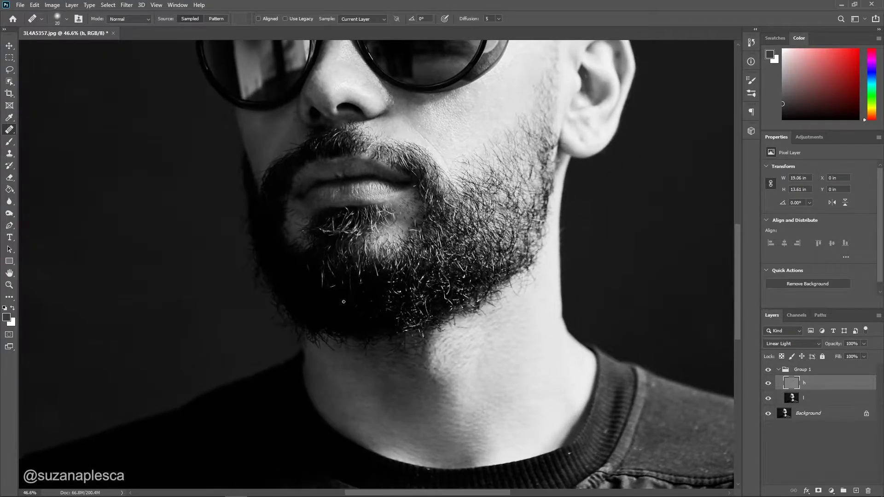
pyautogui.scroll(2, 343, 302)
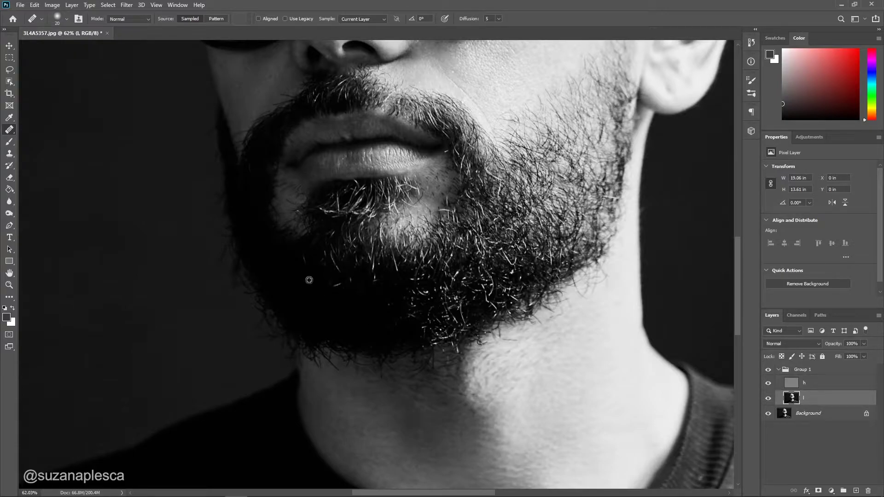
pyautogui.click(809, 398)
pyautogui.click(811, 384)
pyautogui.keyDown('alt'); pyautogui.scroll(-3, 296, 208); pyautogui.keyUp('alt')
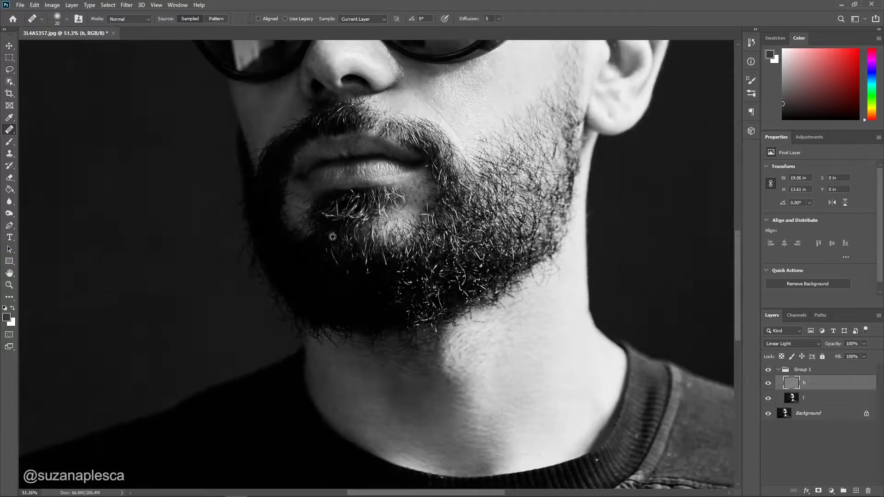
pyautogui.keyDown('alt'); pyautogui.scroll(6, 416, 172); pyautogui.keyUp('alt')
pyautogui.press('[')
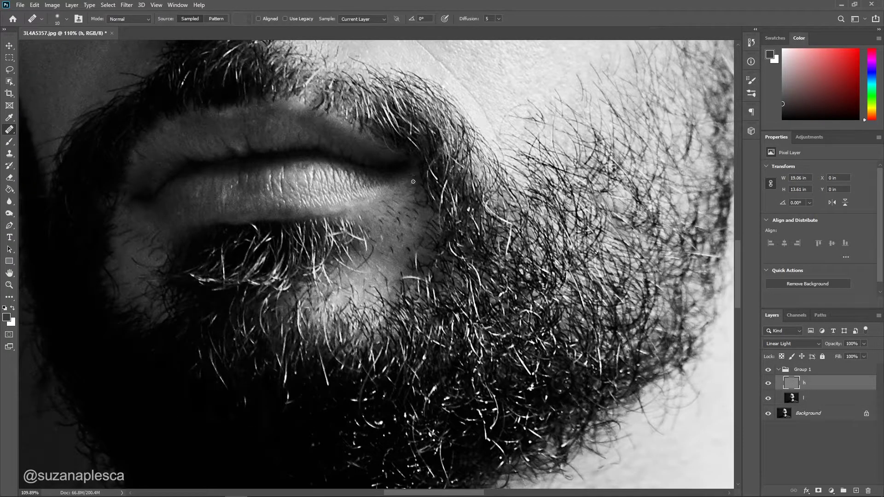
# Remove the stray stubble on the chin below the lit corner of the mouth on layer h with the Healing Brush.
pyautogui.hotkey('alt', '[')
pyautogui.keyDown('alt'); pyautogui.scroll(-3, 394, 183); pyautogui.keyUp('alt')
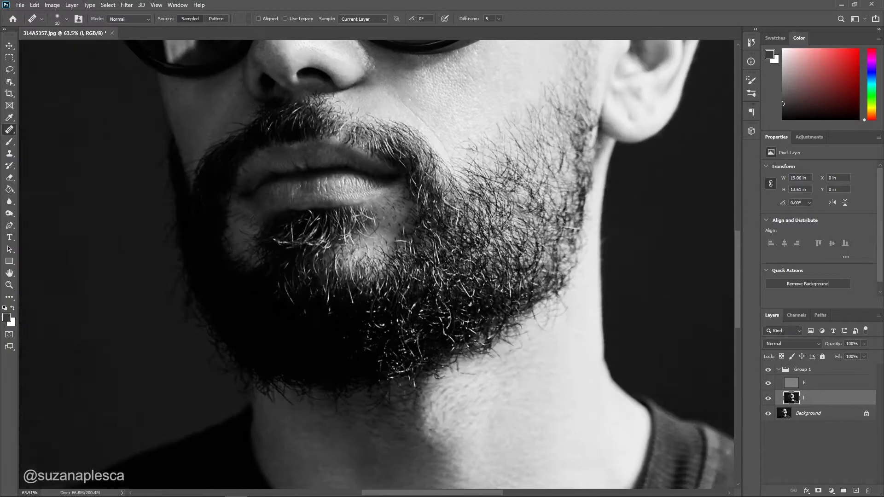
pyautogui.hotkey('alt', ']')
pyautogui.keyDown('alt'); pyautogui.scroll(3, 389, 244); pyautogui.keyUp('alt')
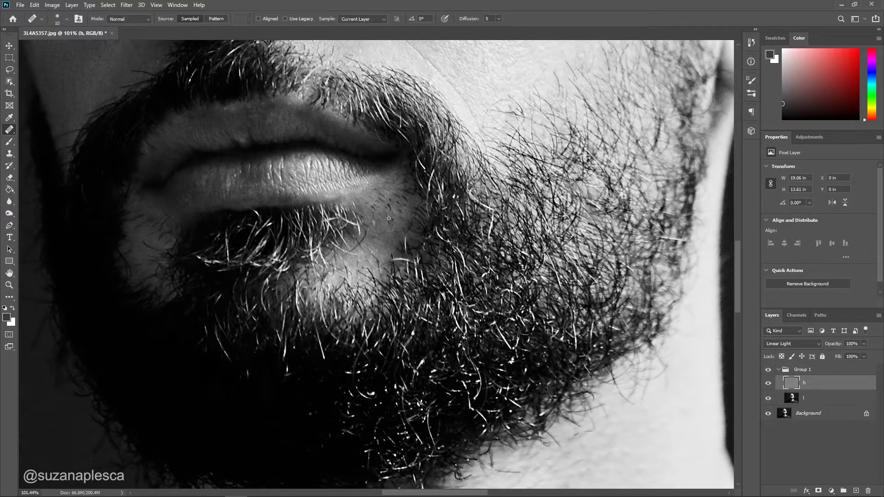
pyautogui.press('b')
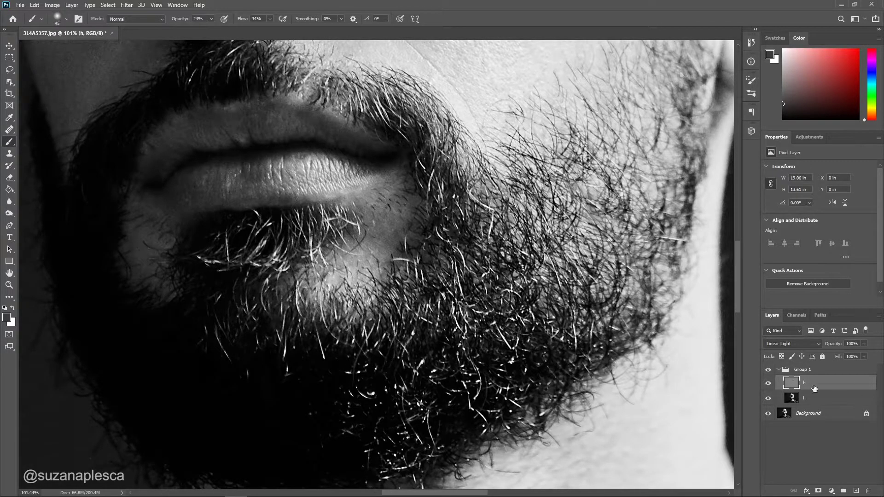
pyautogui.hotkey('alt', '[')
pyautogui.press('j')
pyautogui.hotkey('alt', ']')
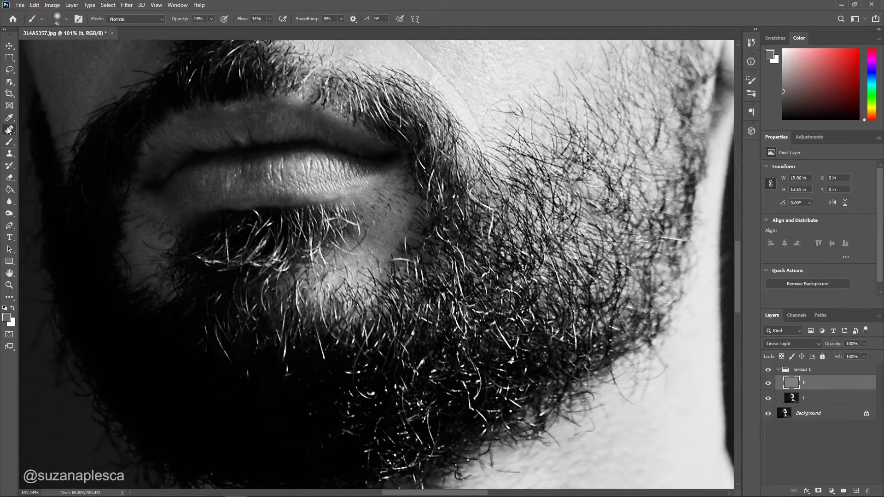
pyautogui.scroll(2, 388, 227)
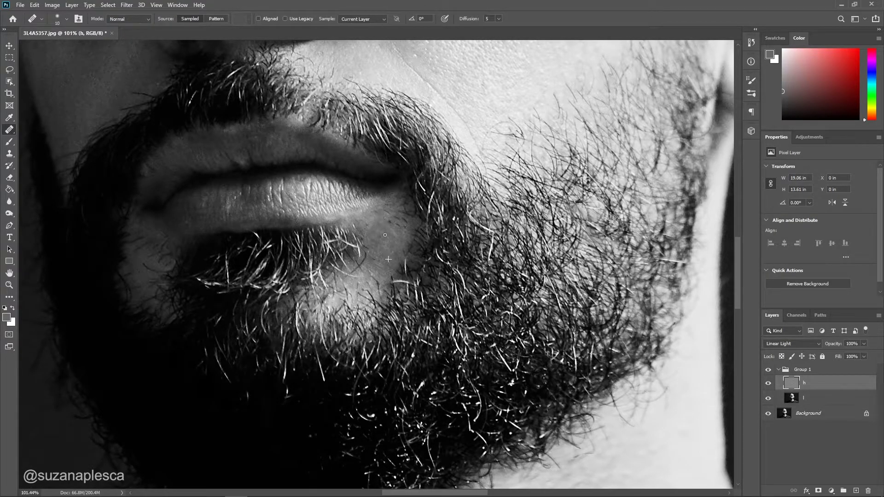
pyautogui.scroll(-3, 397, 232)
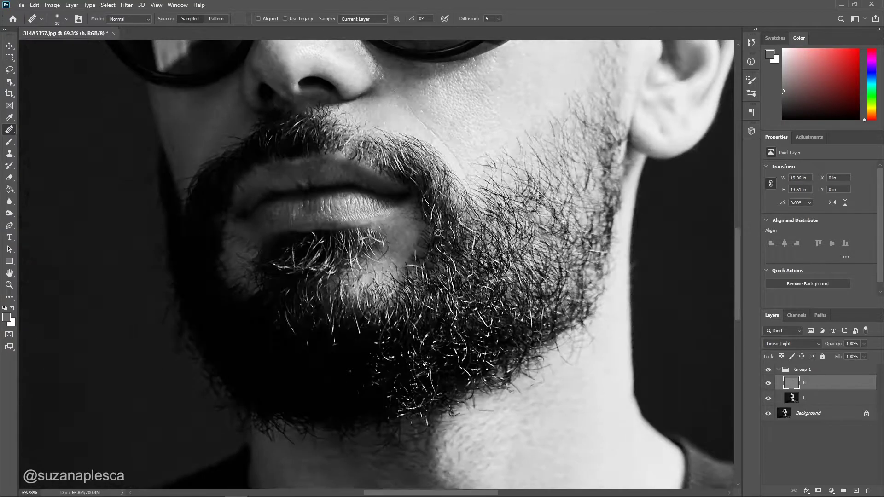
pyautogui.press('b')
pyautogui.hotkey('alt', '[')
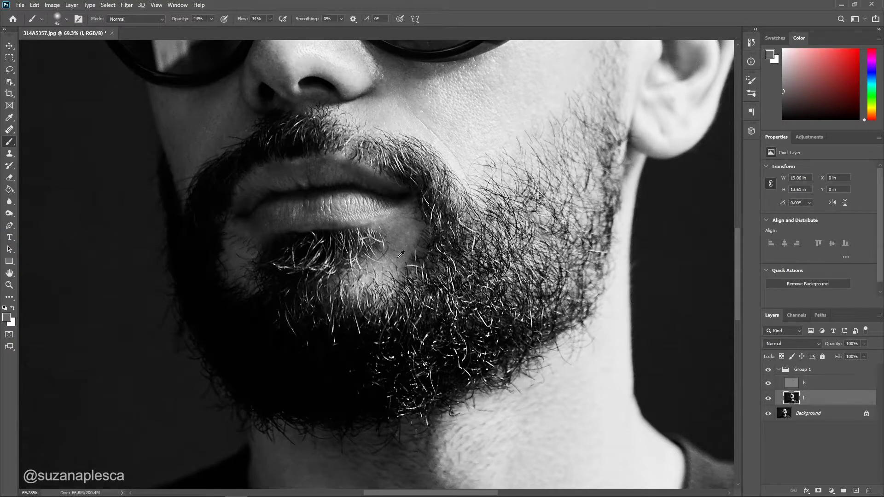
pyautogui.hotkey('alt', ']')
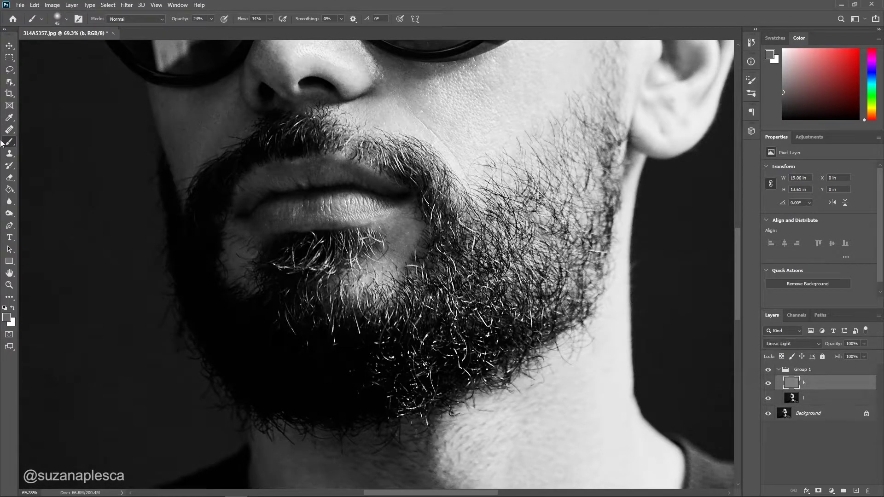
pyautogui.press('j')
# Heal the stray hairs below the shadowed corner of the mouth on layer h, enlarging the Healing Brush to 20.
pyautogui.scroll(3, 241, 276)
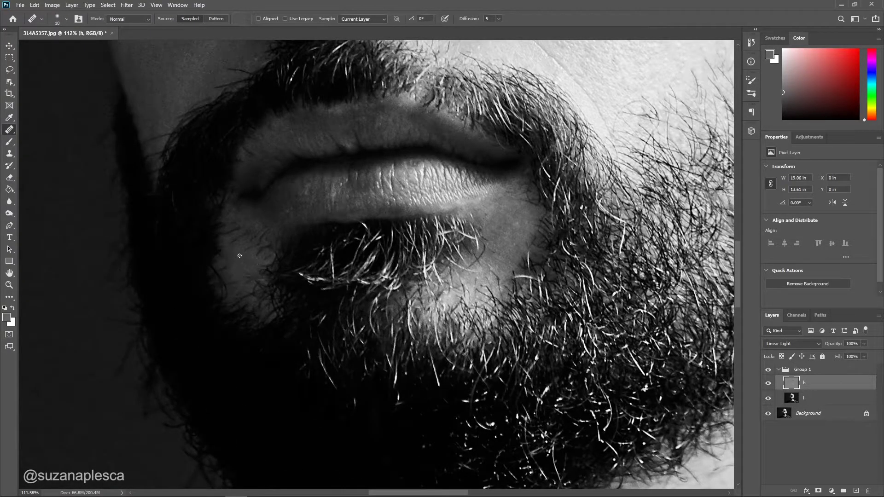
pyautogui.keyDown('alt'); pyautogui.click(235, 258); pyautogui.keyUp('alt')
pyautogui.click(239, 248)
pyautogui.hotkey('alt', '[')
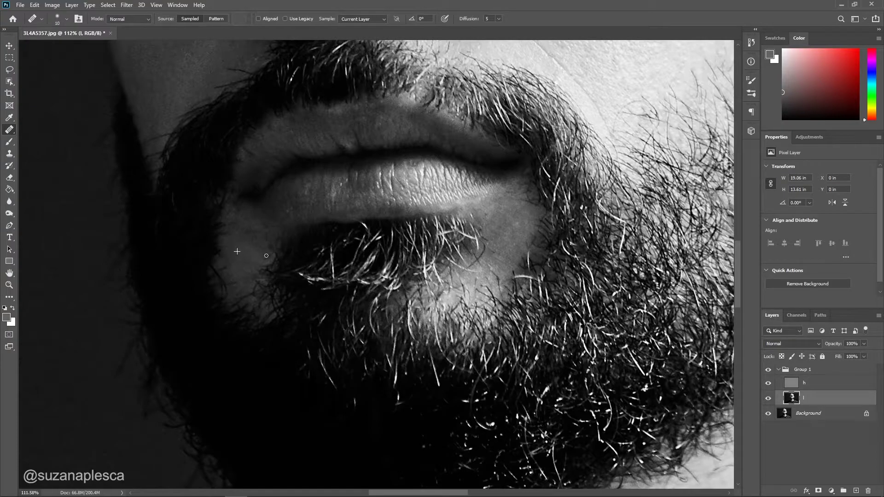
pyautogui.hotkey('alt', ']')
pyautogui.press(']')
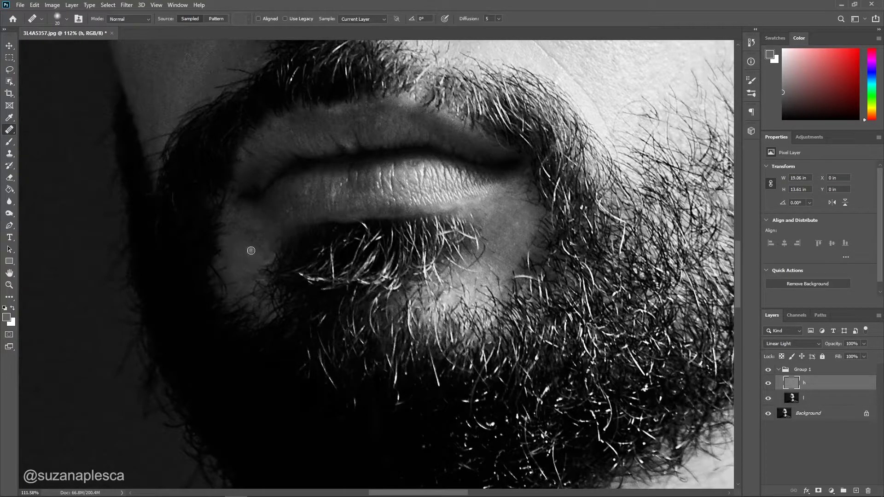
# Even out the skin tone below the shadowed corner of the mouth on layer l with a sampled tone and the Brush at 24% opacity.
pyautogui.hotkey('alt', '[')
pyautogui.click(223, 284)
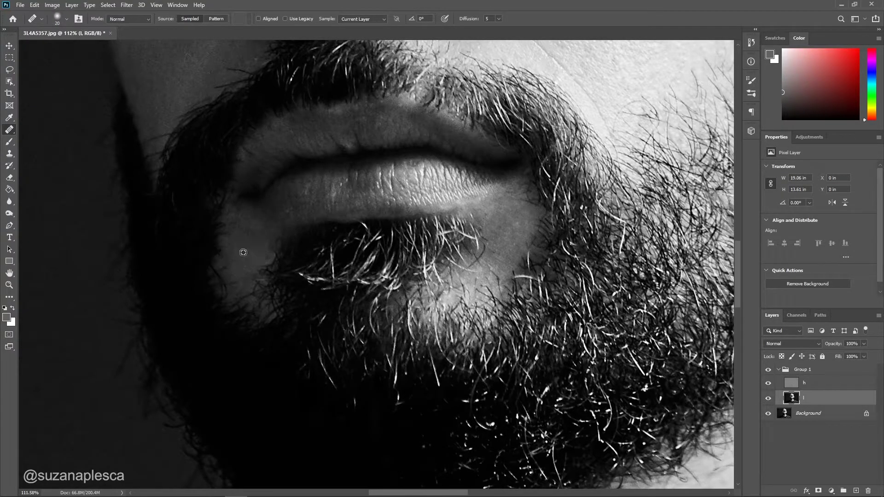
pyautogui.click(9, 143)
pyautogui.keyDown('alt'); pyautogui.click(247, 277); pyautogui.keyUp('alt')
pyautogui.moveTo(252, 280); pyautogui.dragTo(242, 285)
# Compare the portrait with and without the retouching in Group 1.
pyautogui.scroll(-10, 301, 254)
pyautogui.click(769, 370)
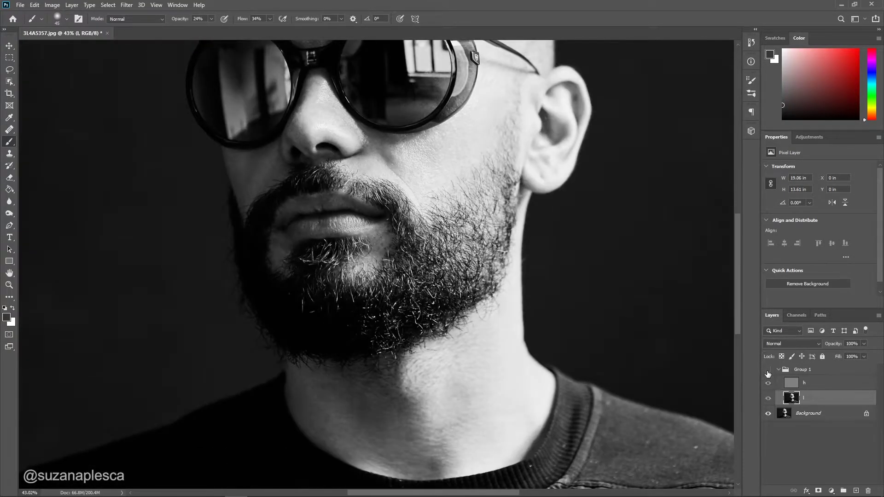
pyautogui.click(768, 370)
pyautogui.scroll(-1, 361, 355)
pyautogui.scroll(2, 361, 355)
pyautogui.click(821, 385)
pyautogui.click(11, 155)
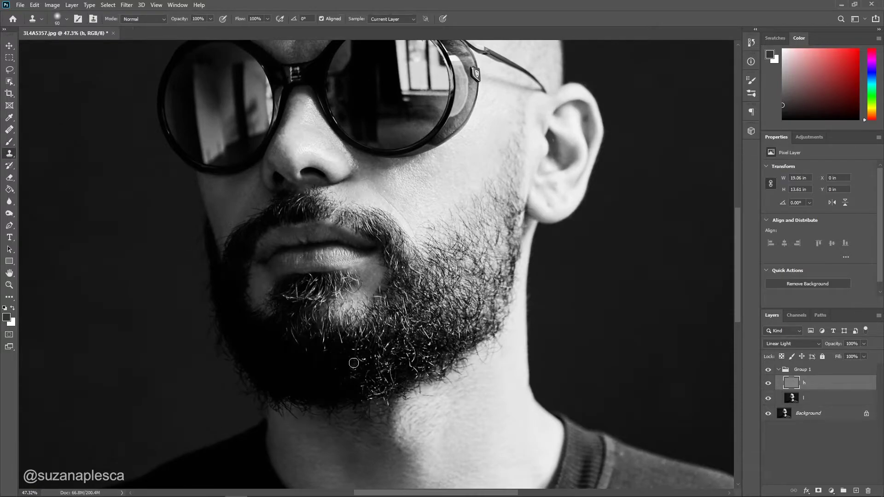
pyautogui.scroll(4, 358, 364)
pyautogui.scroll(-12, 347, 327)
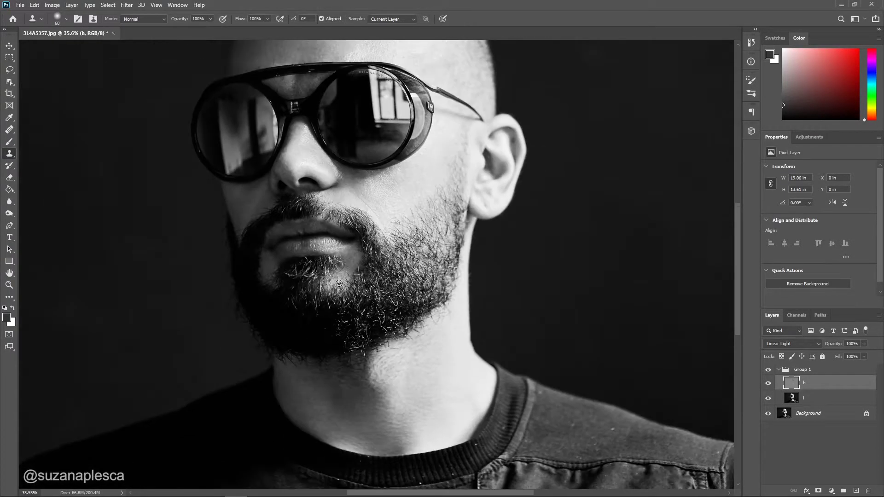
# Heal the uneven backdrop above the shadowed shoulder on layer l with the Healing Brush at size 150.
pyautogui.click(858, 400)
pyautogui.click(9, 130)
pyautogui.press(']')
pyautogui.press(']')
pyautogui.press(']')
pyautogui.press(']')
pyautogui.click(768, 370)
pyautogui.click(769, 371)
pyautogui.keyDown('alt'); pyautogui.click(180, 263); pyautogui.keyUp('alt')
pyautogui.click(154, 306)
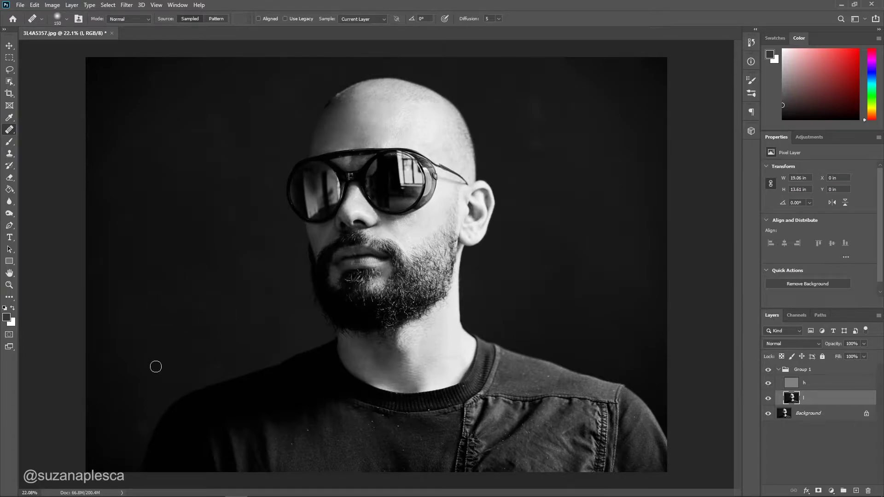
# Heal the uneven patches in the dark backdrop on both sides of the head on layer l and compare Group 1 before and after.
pyautogui.keyDown('alt'); pyautogui.click(171, 146); pyautogui.keyUp('alt')
pyautogui.click(181, 123)
pyautogui.keyDown('alt'); pyautogui.click(571, 142); pyautogui.keyUp('alt')
pyautogui.moveTo(535, 106); pyautogui.dragTo(542, 165)
pyautogui.keyDown('alt'); pyautogui.click(618, 332); pyautogui.keyUp('alt')
pyautogui.click(768, 370)
pyautogui.click(768, 371)
# Clean up the dark notch on the shadowed edge of the scalp on layers h and l with the Clone Stamp at size 80.
pyautogui.click(824, 383)
pyautogui.press('s')
pyautogui.scroll(5, 365, 73)
pyautogui.press(']')
pyautogui.press(']')
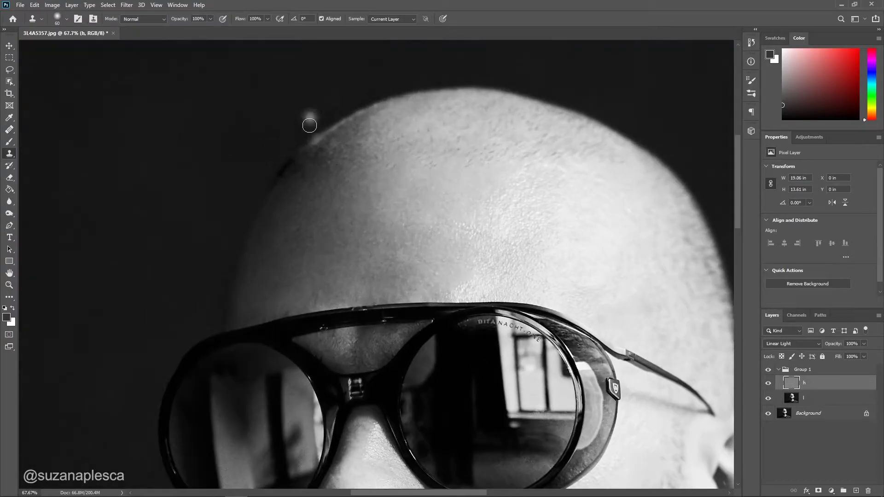
pyautogui.scroll(1, 299, 131)
pyautogui.hotkey('alt', '[')
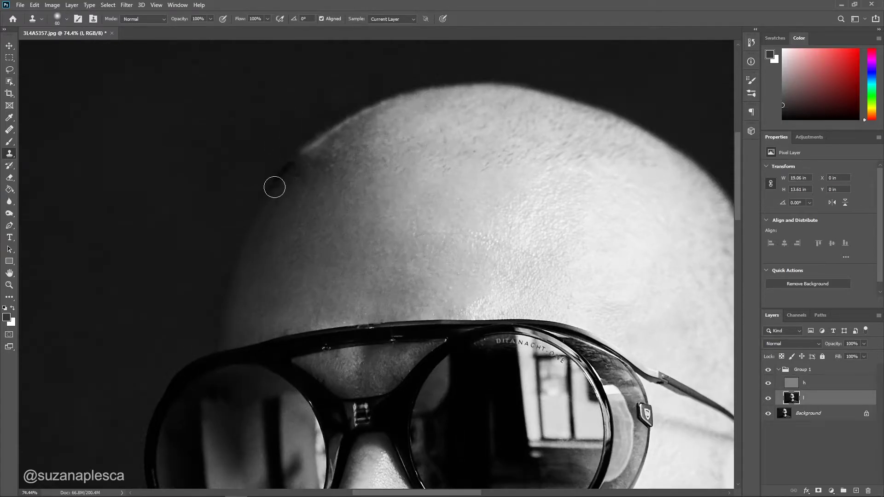
pyautogui.scroll(1, 293, 185)
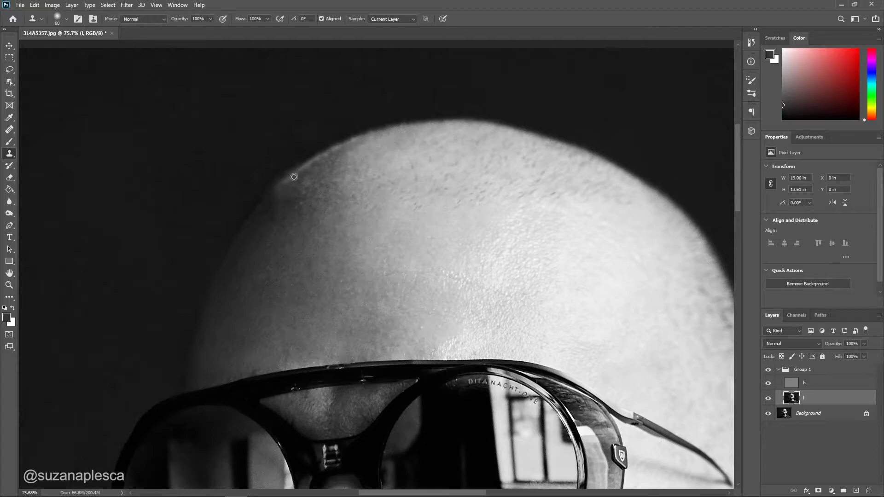
# Compare the whole portrait and the face close-up before and after retouching by switching Group 1's visibility.
pyautogui.hotkey('ctrl', '0')
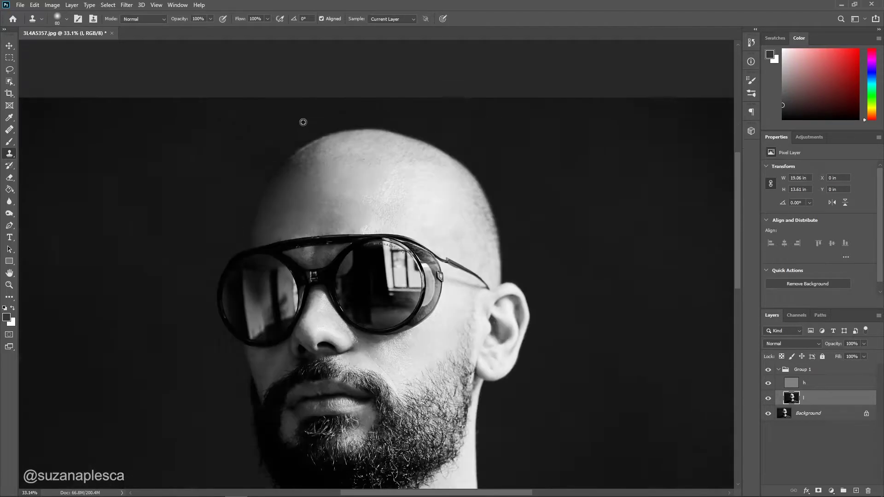
pyautogui.click(768, 369)
pyautogui.click(768, 370)
pyautogui.click(768, 370)
pyautogui.click(769, 369)
pyautogui.click(769, 370)
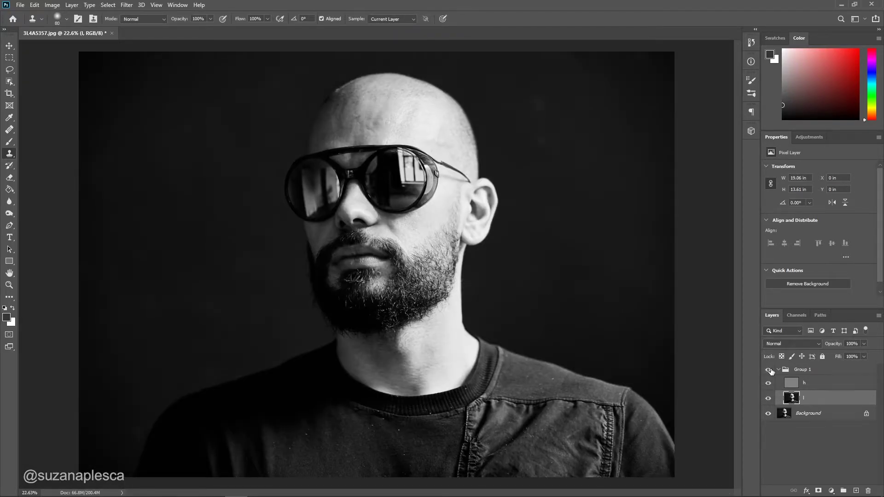
pyautogui.click(769, 370)
pyautogui.scroll(11, 411, 150)
pyautogui.click(769, 370)
pyautogui.click(768, 370)
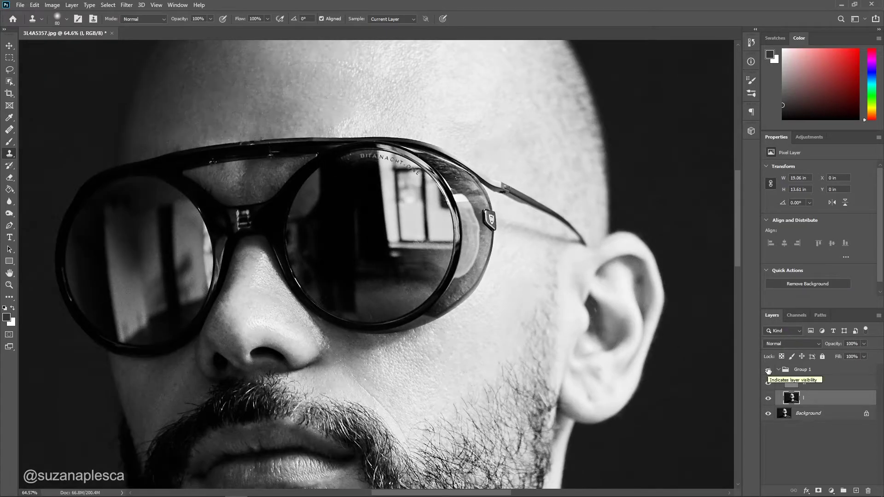
# Heal the small blemishes on the shadowed cheek and above the moustache on layer h with a small Healing Brush.
pyautogui.scroll(-5, 734, 332)
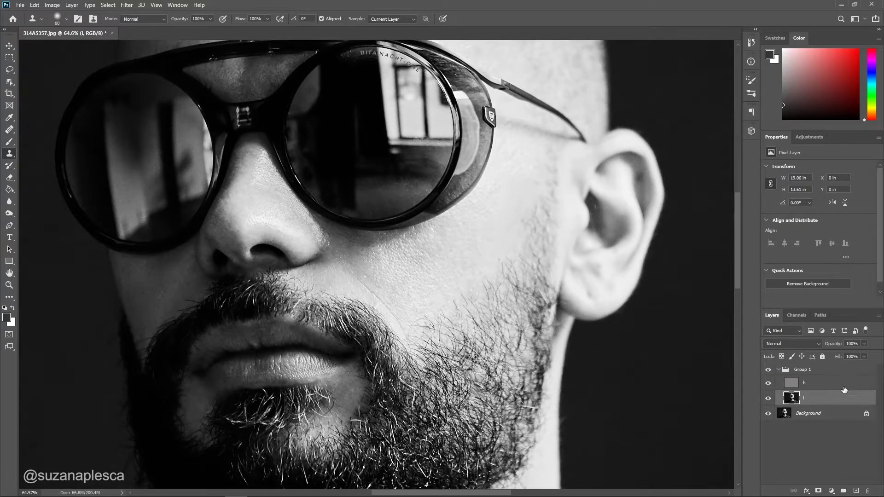
pyautogui.click(844, 390)
pyautogui.scroll(-2, 523, 236)
pyautogui.press('j')
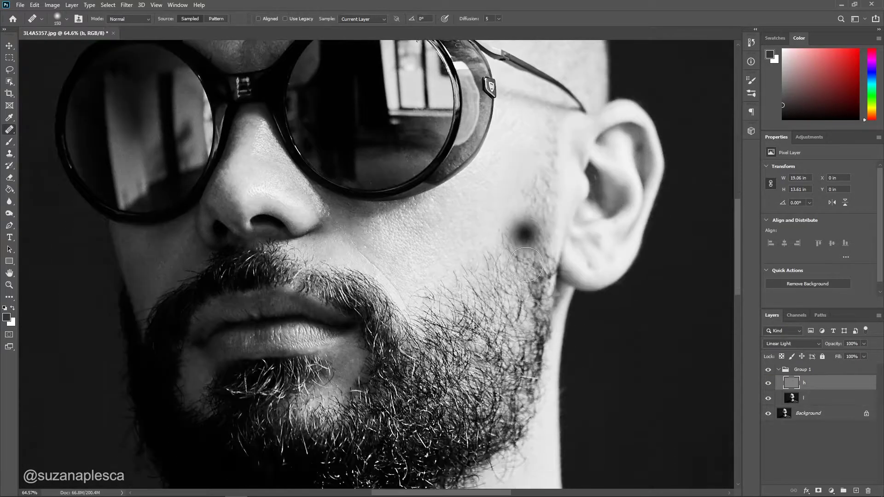
pyautogui.scroll(-1, 523, 261)
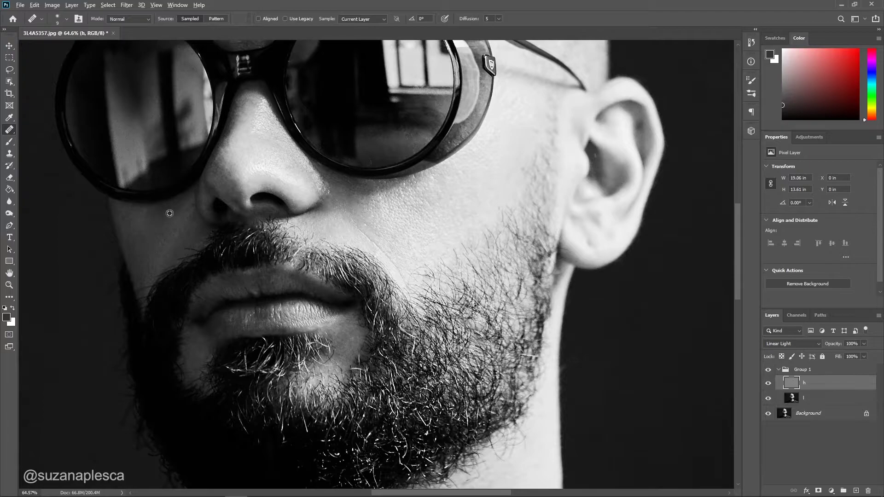
pyautogui.scroll(3, 201, 253)
pyautogui.scroll(-4, 187, 263)
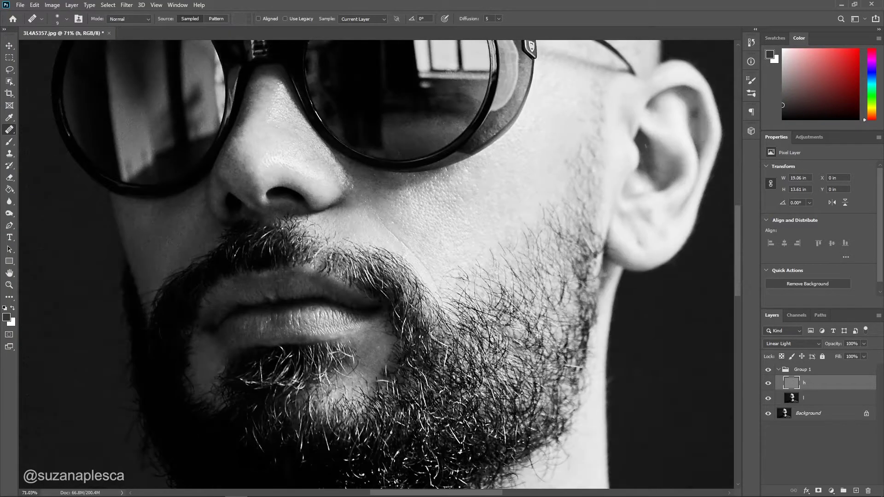
# Heal the remaining fine texture flaws on the lit cheek and around the ear on layer h with the Healing Brush.
pyautogui.scroll(5, 451, 270)
pyautogui.scroll(-2, 451, 271)
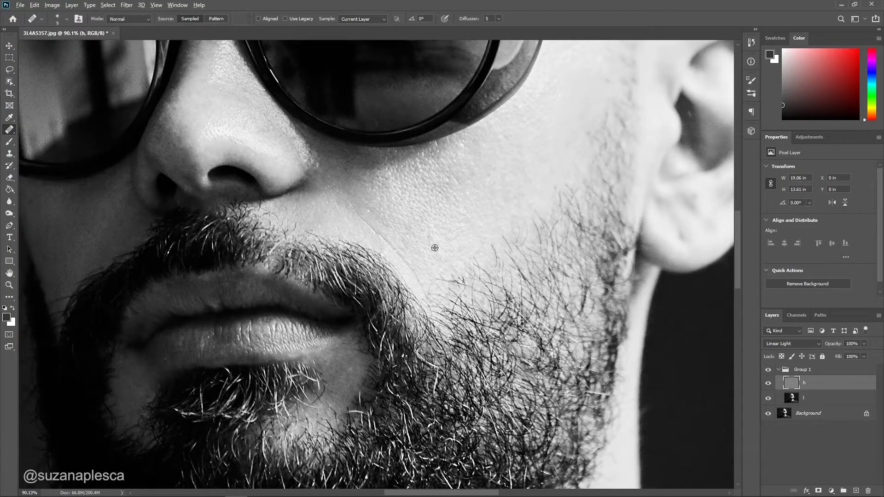
pyautogui.scroll(-2, 440, 248)
pyautogui.scroll(3, 522, 196)
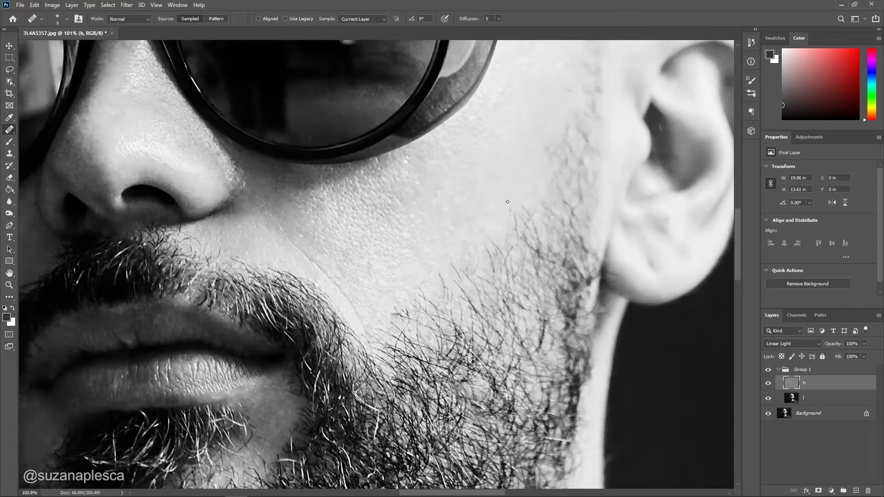
pyautogui.scroll(-2, 509, 166)
pyautogui.scroll(3, 529, 194)
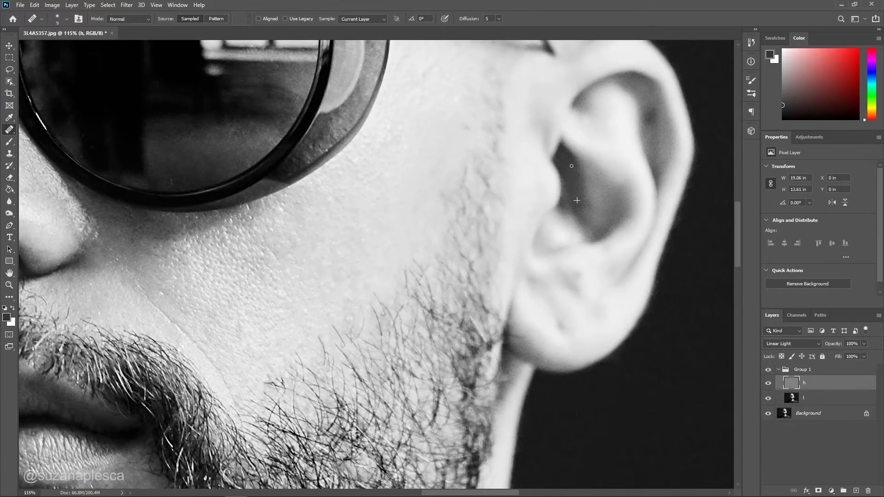
pyautogui.scroll(-4, 433, 377)
pyautogui.scroll(-1, 440, 364)
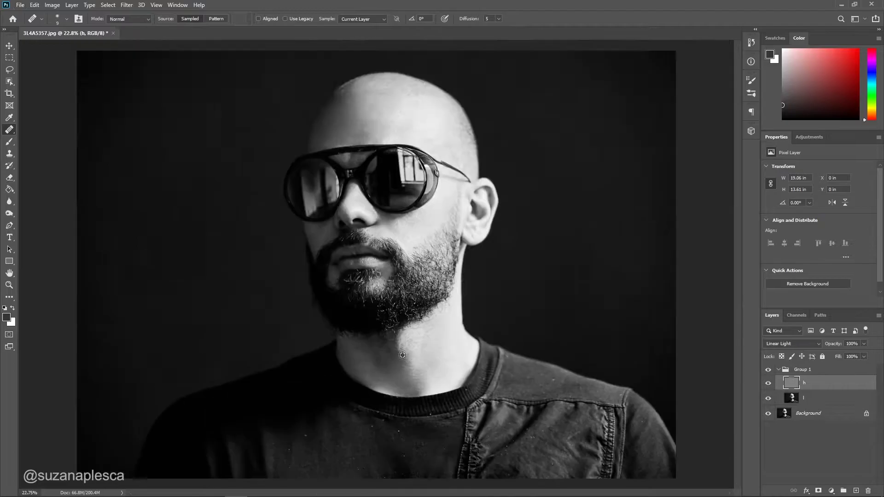
# Stamp all visible layers into a new top layer named elem and rename the retouching group FS.
pyautogui.click(778, 369)
pyautogui.hotkey('ctrl', 'alt', 'shift', 'e')
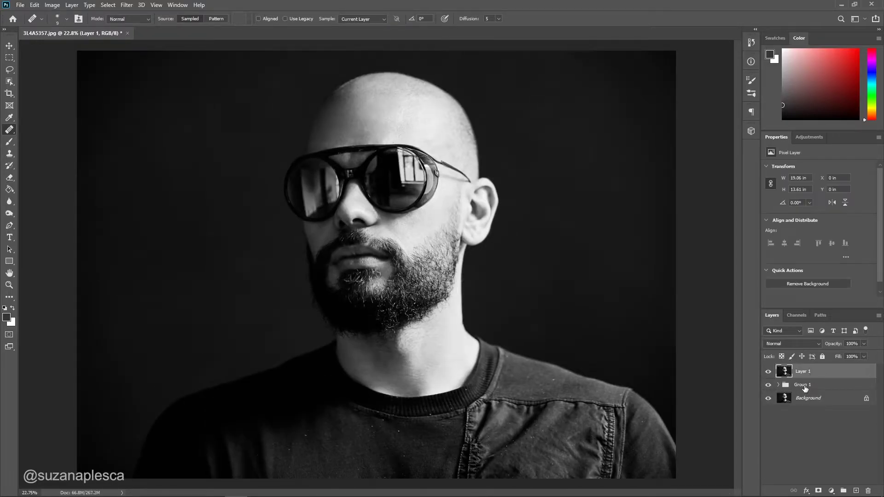
pyautogui.doubleClick(803, 371)
pyautogui.write('elem')
pyautogui.press('Return')
# Heal the lint specks on the lit shoulder of the shirt on layer elem with the Healing Brush at size 25.
pyautogui.rightClick(9, 133)
pyautogui.click(51, 139)
pyautogui.scroll(2, 596, 438)
pyautogui.scroll(2, 565, 393)
pyautogui.press(']')
pyautogui.press(']')
pyautogui.press(']')
pyautogui.press(']')
pyautogui.moveTo(535, 347); pyautogui.dragTo(482, 346)
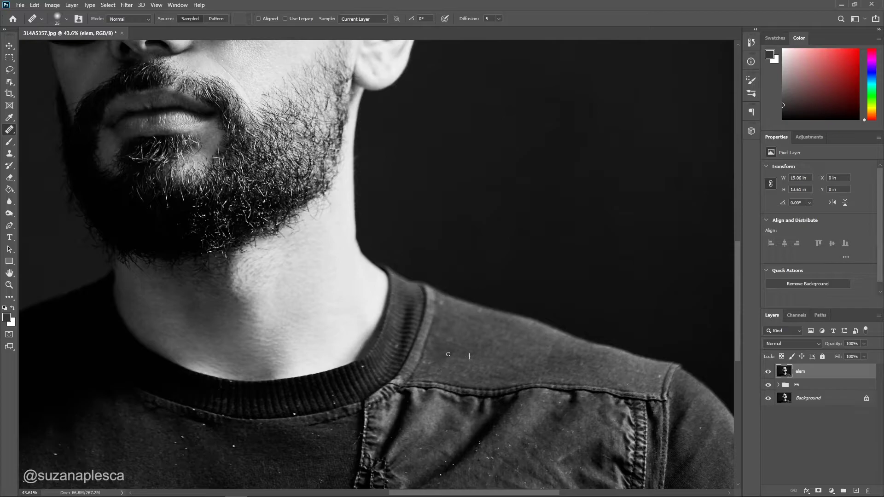
# Heal the white lint specks along the shirt's ribbed collar on layer elem with the Healing Brush.
pyautogui.scroll(2, 405, 372)
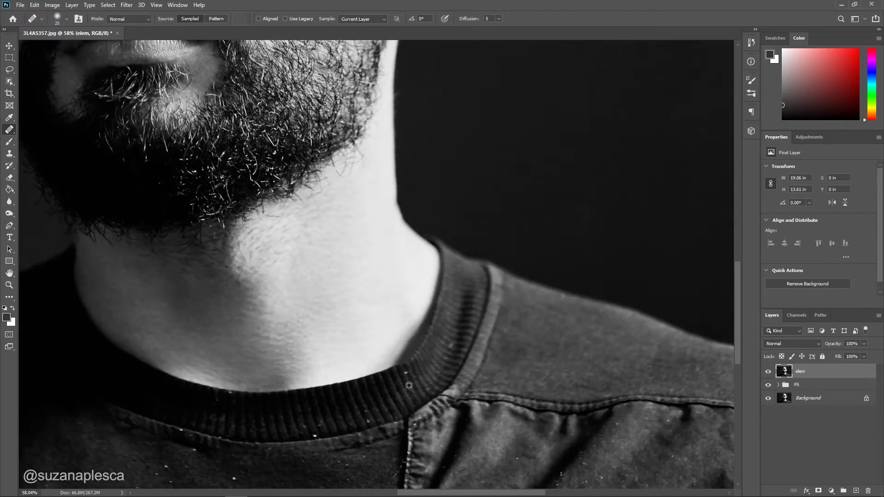
pyautogui.scroll(-3, 457, 347)
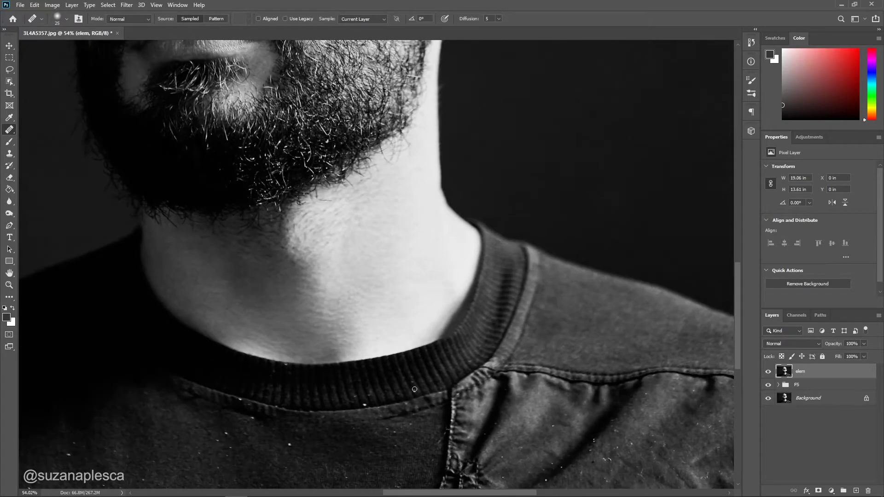
pyautogui.scroll(3, 404, 372)
pyautogui.scroll(-2, 415, 395)
pyautogui.scroll(2, 410, 389)
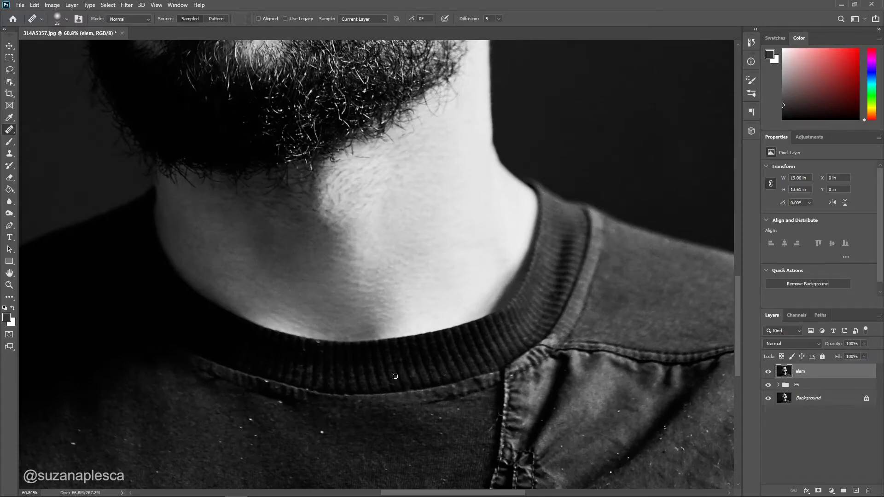
pyautogui.scroll(1, 367, 345)
pyautogui.scroll(-2, 336, 350)
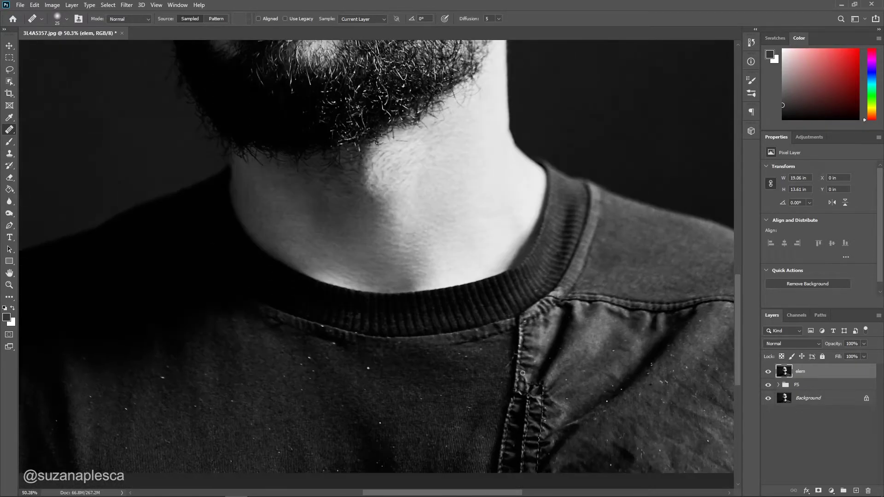
# Heal the lint specks on the shirt's gathered chest panel on layer elem and compare the layer before and after.
pyautogui.scroll(1, 546, 335)
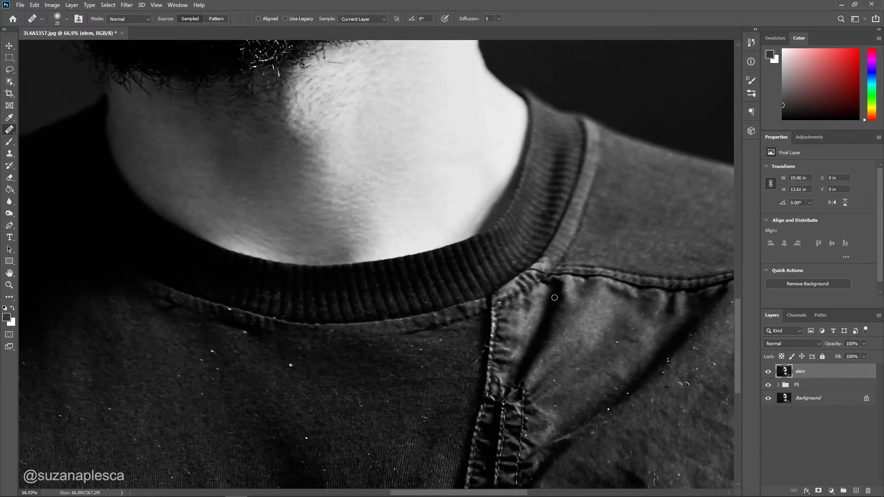
pyautogui.scroll(1, 536, 380)
pyautogui.scroll(-2, 552, 390)
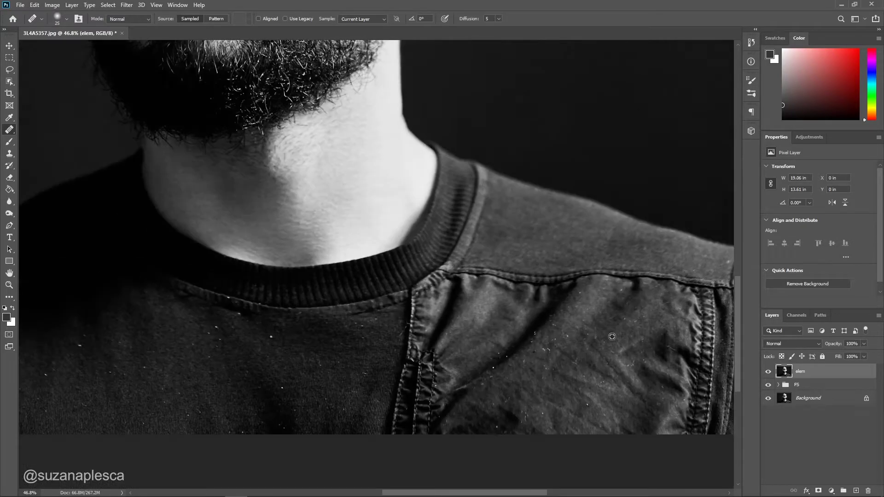
pyautogui.scroll(1, 603, 261)
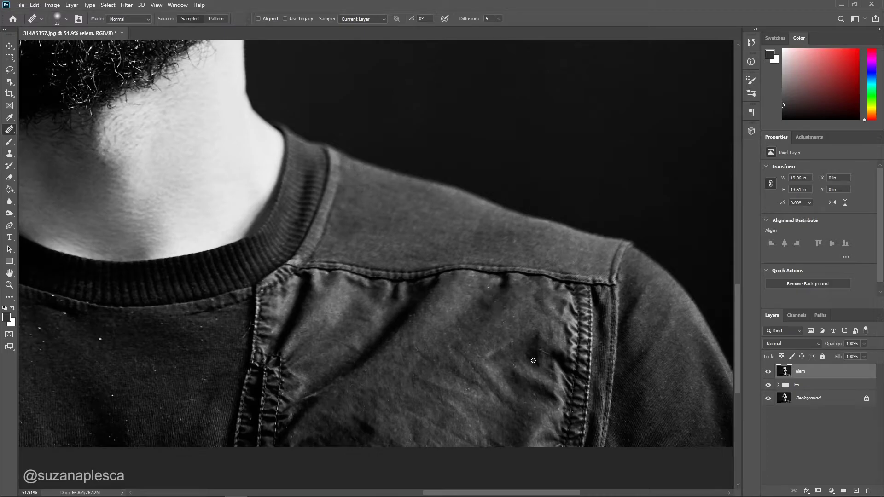
pyautogui.scroll(-2, 538, 414)
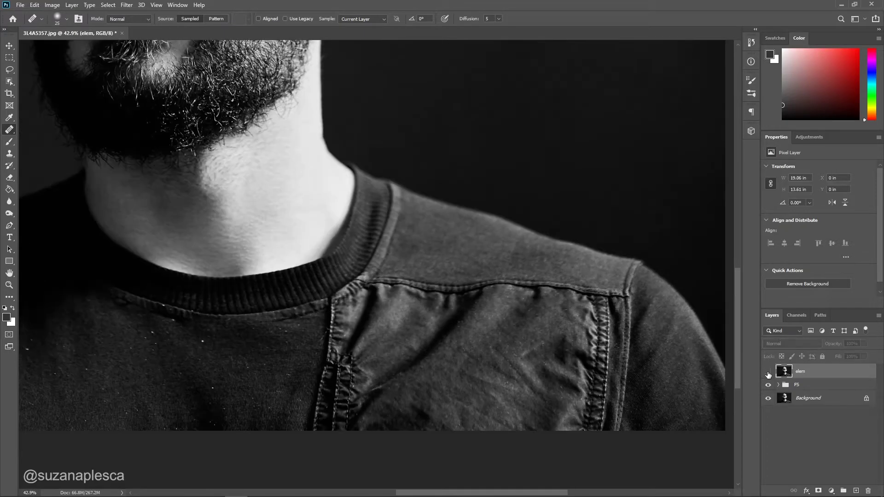
pyautogui.scroll(2, 359, 389)
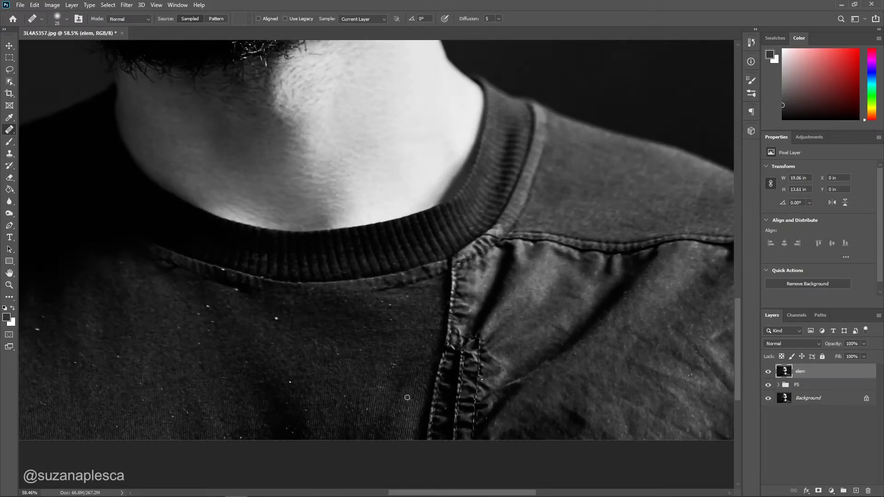
# Clean the lint specks from the shirt's dark front with the size 15 Spot Healing Brush and compare layer elem before and after.
pyautogui.scroll(1, 334, 429)
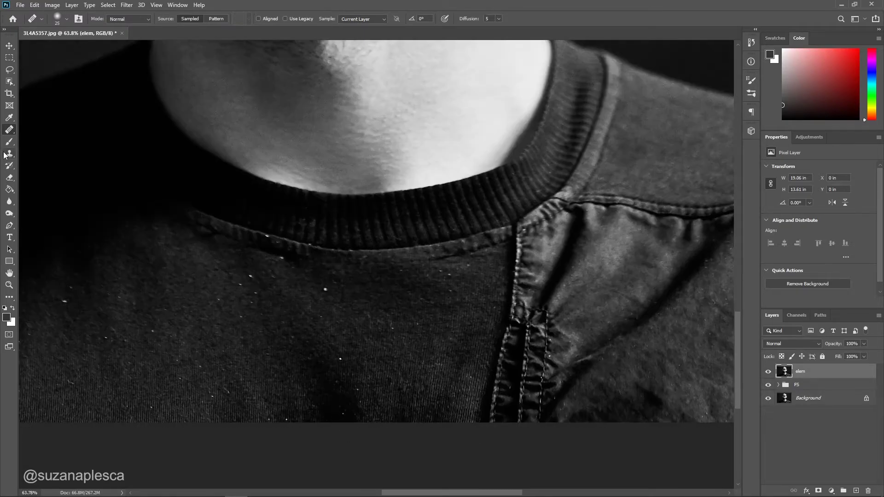
pyautogui.hotkey('shift', 'j')
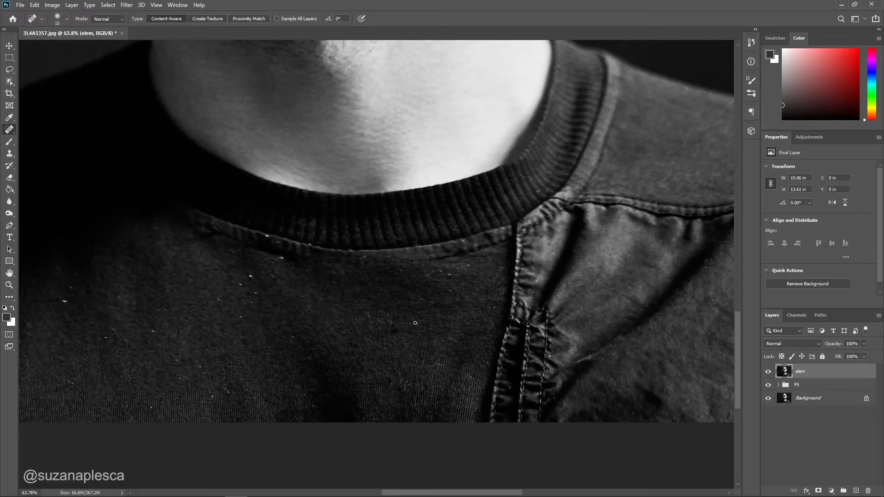
pyautogui.scroll(1, 455, 298)
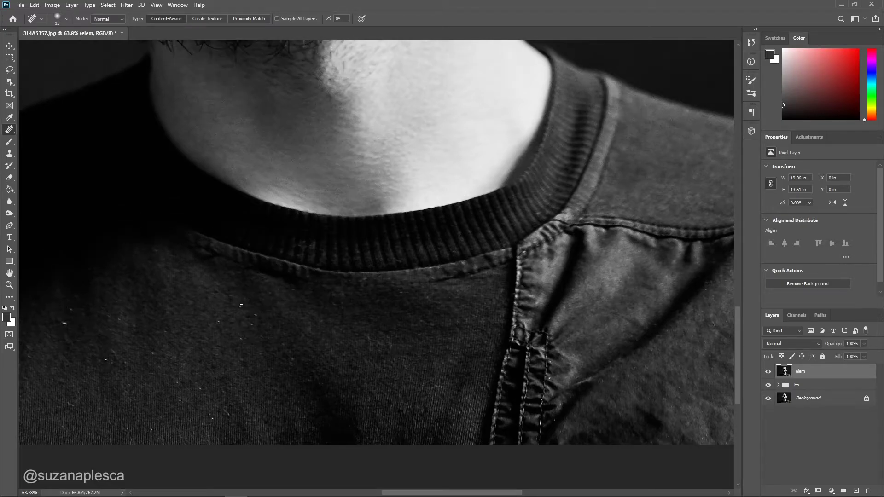
pyautogui.scroll(-2, 184, 370)
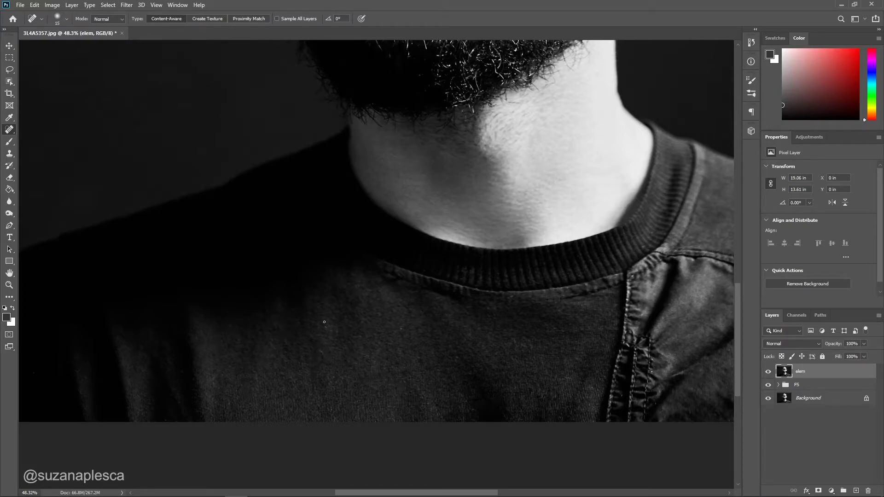
pyautogui.scroll(-1, 417, 354)
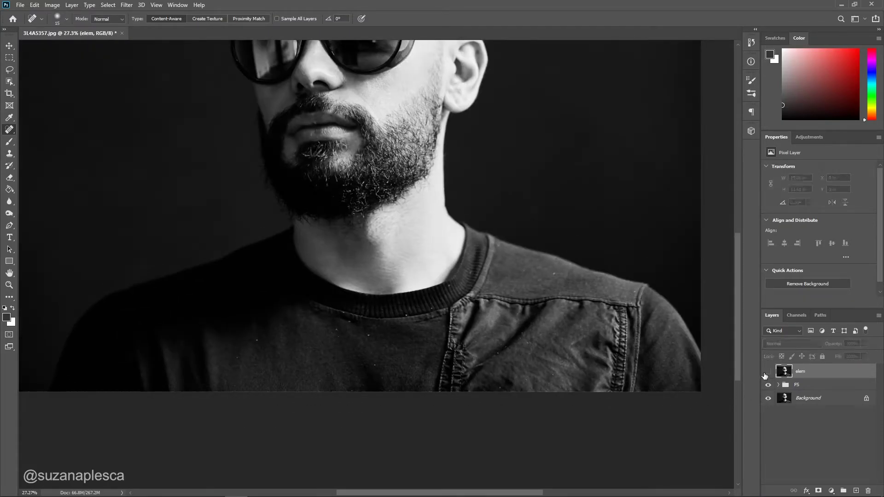
pyautogui.click(768, 372)
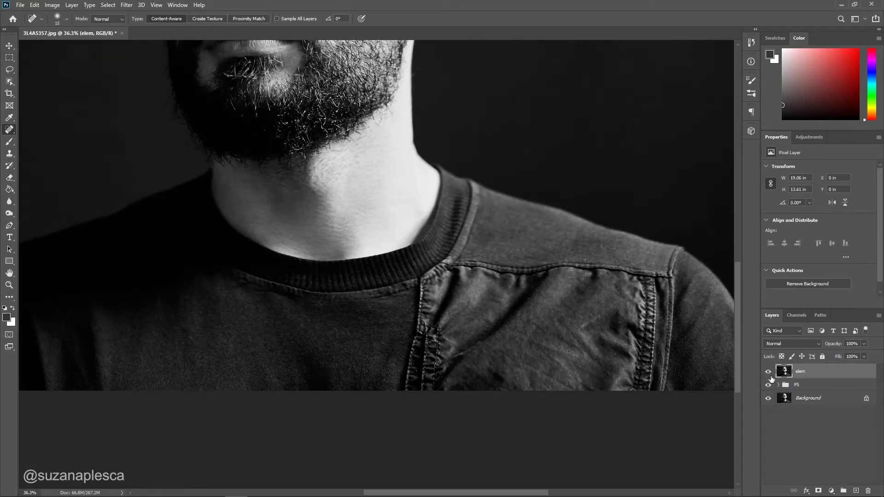
pyautogui.click(768, 371)
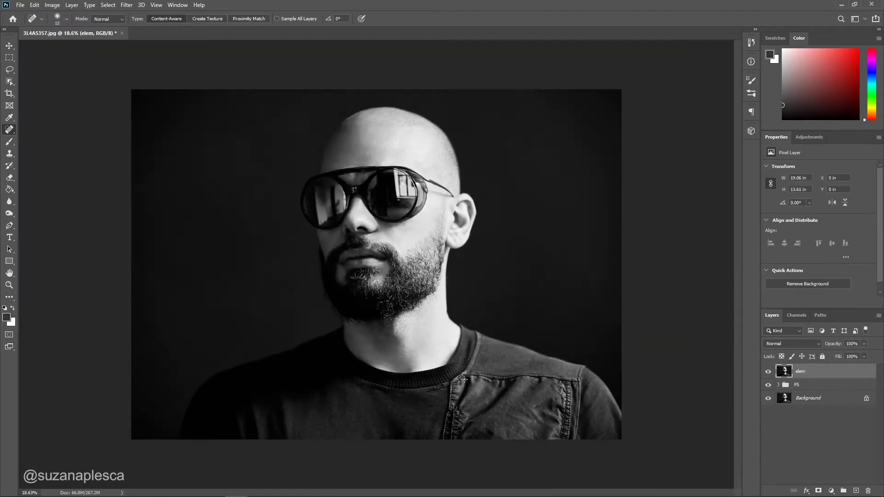
pyautogui.click(768, 372)
# Add two Curves adjustment layers above elem and name them d and b.
pyautogui.click(832, 491)
pyautogui.click(825, 370)
pyautogui.click(832, 491)
pyautogui.click(824, 370)
pyautogui.doubleClick(824, 374)
pyautogui.write('d')
pyautogui.doubleClick(829, 392)
pyautogui.write('b')
pyautogui.press('Return')
# Group the Curves layers d and b in a new expanded group.
pyautogui.keyDown('shift'); pyautogui.click(850, 374); pyautogui.keyUp('shift')
pyautogui.moveTo(851, 374); pyautogui.dragTo(843, 491)
pyautogui.click(778, 370)
# Raise the RGB curve of layer d to brighten the image and invert its mask to black.
pyautogui.click(839, 385)
pyautogui.click(772, 180)
pyautogui.moveTo(364, 128); pyautogui.dragTo(364, 110)
pyautogui.hotkey('ctrl', 'i')
# Lower the RGB curve of layer b to darken the image and invert its mask to black.
pyautogui.click(836, 404)
pyautogui.click(772, 180)
pyautogui.moveTo(329, 228); pyautogui.dragTo(329, 250)
pyautogui.hotkey('ctrl', 'i')
# Brighten the forehead and cheek by painting white on layer d's mask with a soft brush at 24% opacity and 34% flow.
pyautogui.click(841, 387)
pyautogui.press('b')
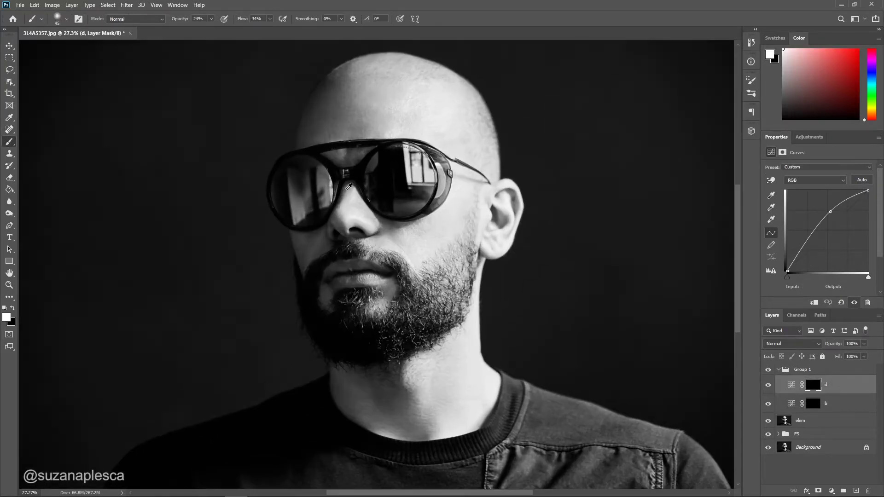
pyautogui.scroll(3, 351, 197)
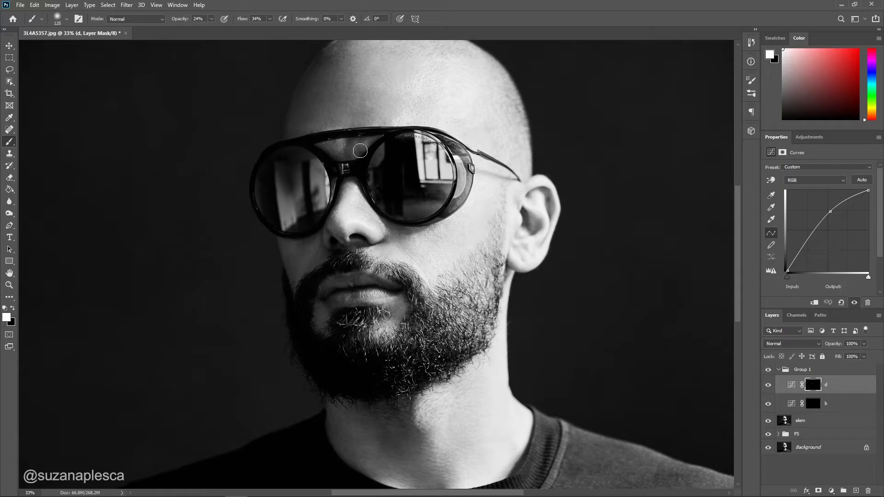
pyautogui.press(']')
pyautogui.press(']')
pyautogui.press(']')
pyautogui.press(']')
pyautogui.press(']')
pyautogui.press(']')
pyautogui.scroll(3, 428, 120)
pyautogui.moveTo(400, 108)
pyautogui.mouseDown()
pyautogui.moveTo(330, 173)
pyautogui.moveTo(353, 119)
pyautogui.moveTo(361, 138)
pyautogui.mouseUp()
pyautogui.press(']')
pyautogui.scroll(-2, 475, 280)
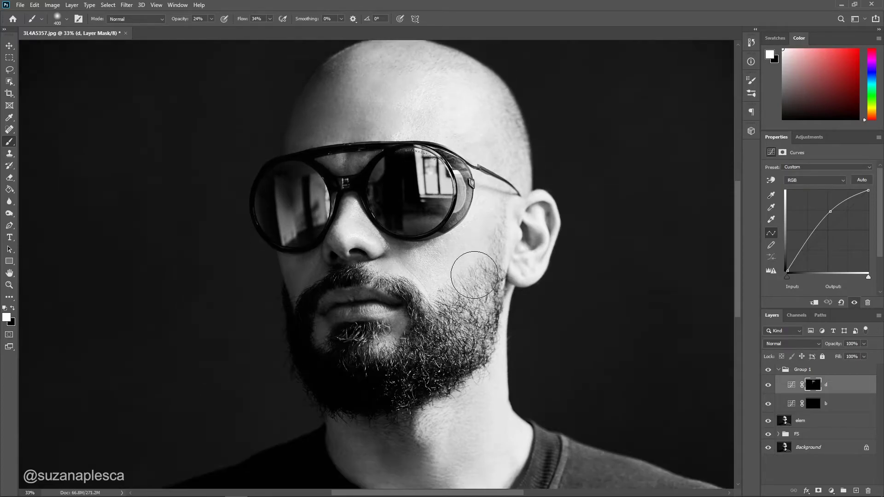
# Brighten the smaller highlights around the lips, nose and sunglasses on layer d's mask with a white brush sized 100 to 175.
pyautogui.scroll(-2, 467, 282)
pyautogui.press('[')
pyautogui.press('[')
pyautogui.press('[')
pyautogui.press('[')
pyautogui.press('[')
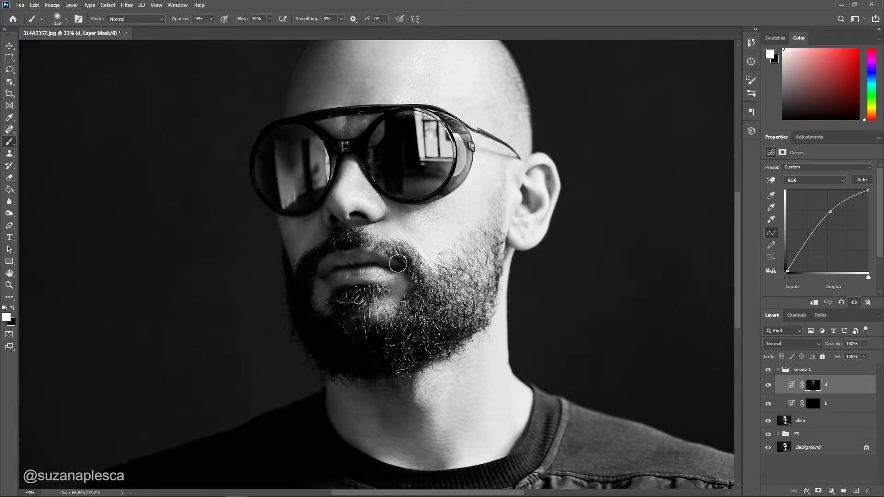
pyautogui.press('[')
pyautogui.press('[')
pyautogui.scroll(1, 427, 182)
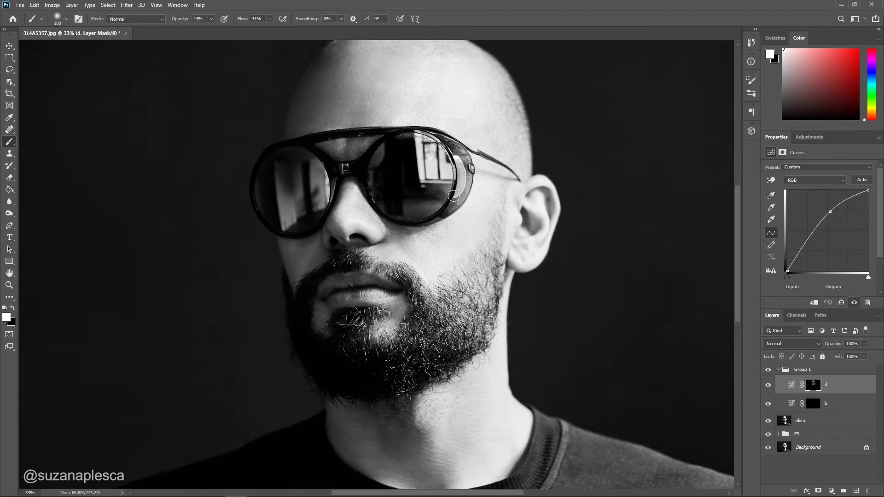
pyautogui.press(']')
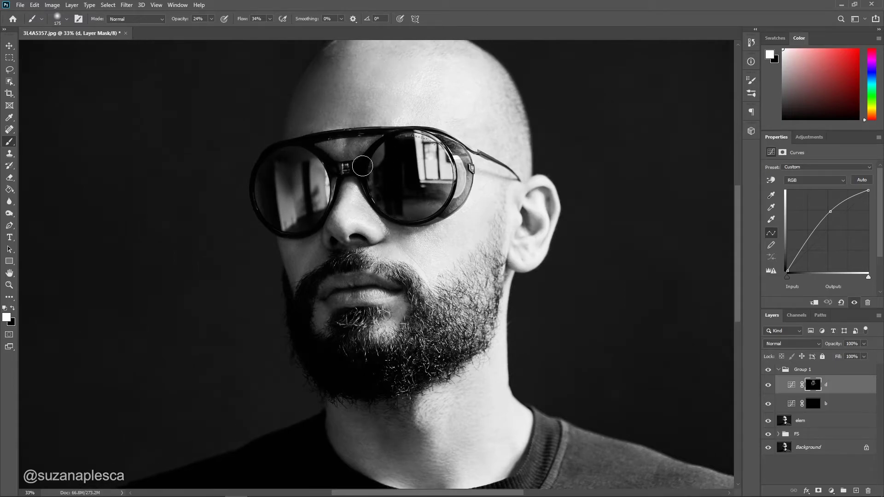
# Brighten the neck and the lit parts of the shirt on layer d's mask with a larger brush, checking the group on and off.
pyautogui.scroll(-3, 383, 139)
pyautogui.moveTo(425, 363); pyautogui.dragTo(366, 362)
pyautogui.press(']')
pyautogui.press(']')
pyautogui.press(']')
pyautogui.moveTo(387, 408); pyautogui.dragTo(341, 433)
pyautogui.moveTo(533, 418)
pyautogui.mouseDown()
pyautogui.moveTo(490, 450)
pyautogui.moveTo(545, 419)
pyautogui.moveTo(607, 405)
pyautogui.mouseUp()
pyautogui.click(767, 370)
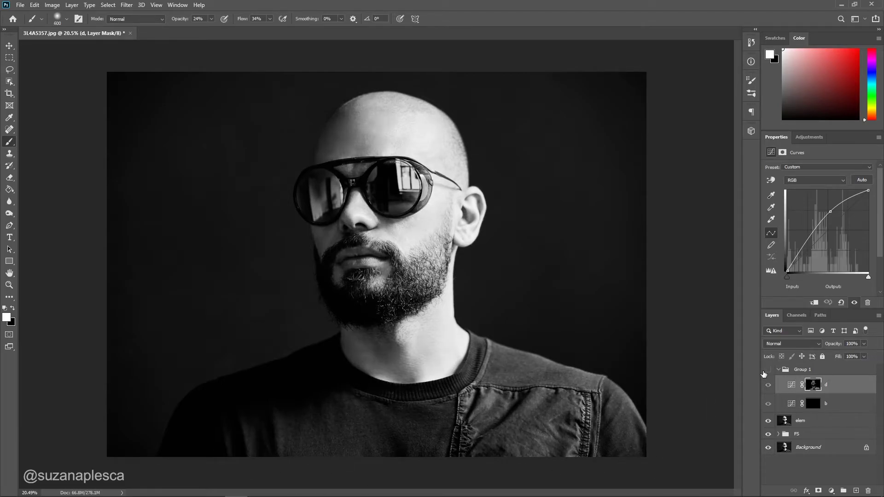
# Darken the collar area and the shadowed front of the shirt by painting white on layer b's mask with a large soft brush.
pyautogui.hotkey('alt', '[')
pyautogui.press(']')
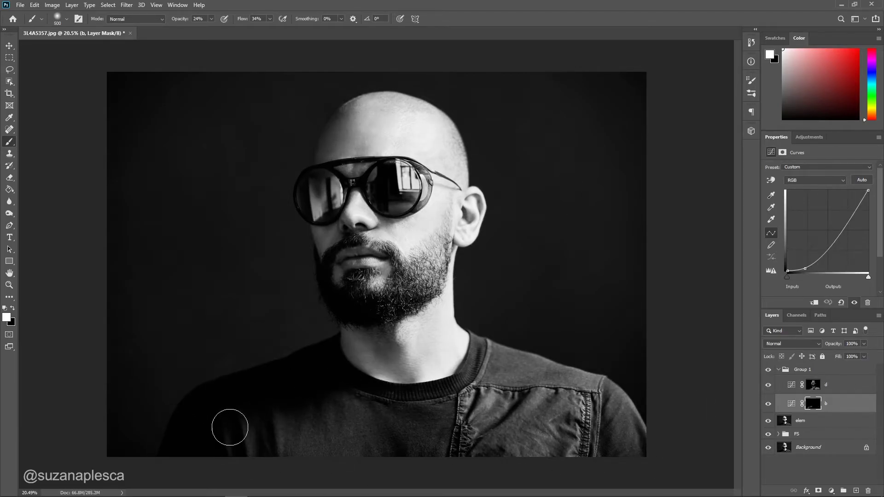
pyautogui.press(']')
pyautogui.moveTo(330, 356)
pyautogui.mouseDown()
pyautogui.moveTo(442, 392)
pyautogui.moveTo(480, 363)
pyautogui.mouseUp()
pyautogui.moveTo(414, 440)
pyautogui.mouseDown()
pyautogui.moveTo(358, 410)
pyautogui.moveTo(298, 413)
pyautogui.mouseUp()
pyautogui.press(']')
pyautogui.press(']')
pyautogui.moveTo(321, 455); pyautogui.dragTo(376, 462)
# Darken the seam and collar edge beside the chest panel on layer b's mask with a smaller brush.
pyautogui.press('[')
pyautogui.press('[')
pyautogui.press('[')
pyautogui.moveTo(486, 398)
pyautogui.mouseDown()
pyautogui.moveTo(530, 442)
pyautogui.moveTo(605, 464)
pyautogui.moveTo(530, 382)
pyautogui.moveTo(475, 364)
pyautogui.mouseUp()
pyautogui.press('[')
pyautogui.press('[')
pyautogui.press(']')
pyautogui.press(']')
pyautogui.press(']')
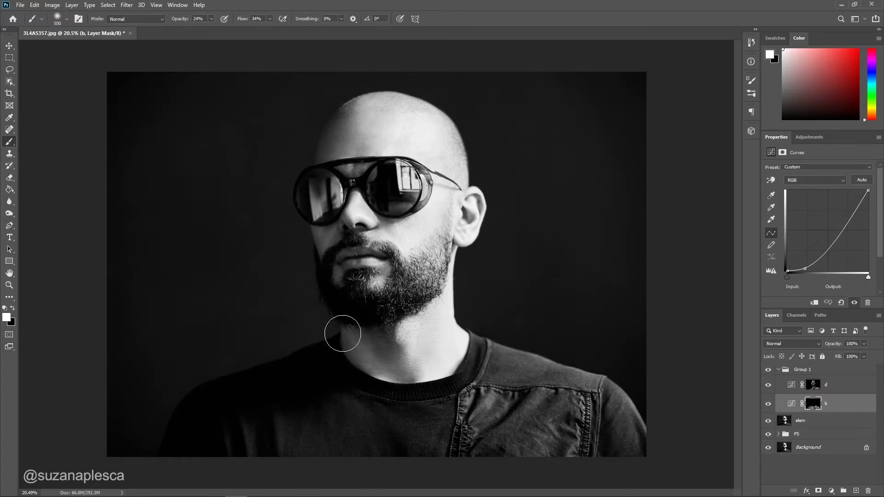
# Darken the shadow under the chin, the beard and the moustache on layer b's mask, reducing the brush to size 175.
pyautogui.moveTo(343, 332); pyautogui.dragTo(399, 322)
pyautogui.press('[')
pyautogui.press('[')
pyautogui.press('[')
pyautogui.moveTo(401, 282)
pyautogui.mouseDown()
pyautogui.moveTo(436, 232)
pyautogui.moveTo(419, 269)
pyautogui.moveTo(453, 224)
pyautogui.moveTo(399, 287)
pyautogui.mouseUp()
pyautogui.press('[')
pyautogui.press('[')
pyautogui.moveTo(371, 244); pyautogui.dragTo(401, 253)
pyautogui.moveTo(337, 275); pyautogui.dragTo(378, 288)
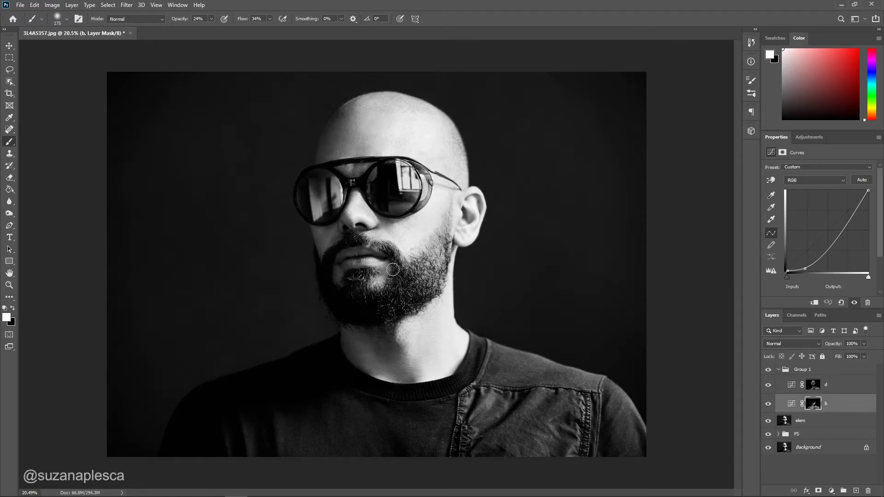
pyautogui.moveTo(330, 252); pyautogui.dragTo(329, 241)
# Darken the sunglasses and the shaded side of the face on layer b's mask with a brush of about size 150.
pyautogui.moveTo(349, 185)
pyautogui.mouseDown()
pyautogui.moveTo(352, 223)
pyautogui.moveTo(436, 266)
pyautogui.moveTo(447, 240)
pyautogui.mouseUp()
pyautogui.scroll(3, 380, 183)
pyautogui.scroll(1, 353, 237)
pyautogui.press('[')
pyautogui.press('[')
pyautogui.press(']')
pyautogui.scroll(1, 444, 213)
pyautogui.moveTo(280, 269); pyautogui.dragTo(292, 283)
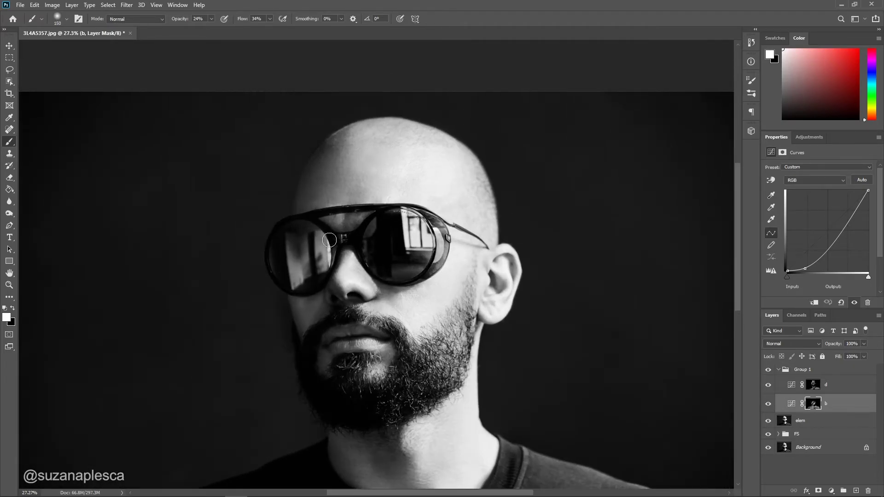
# Darken the shaded edge of the forehead and scalp on layer b's mask with a brush sized 400 down to 200.
pyautogui.scroll(1, 401, 224)
pyautogui.press(']')
pyautogui.press(']')
pyautogui.press(']')
pyautogui.press(']')
pyautogui.press(']')
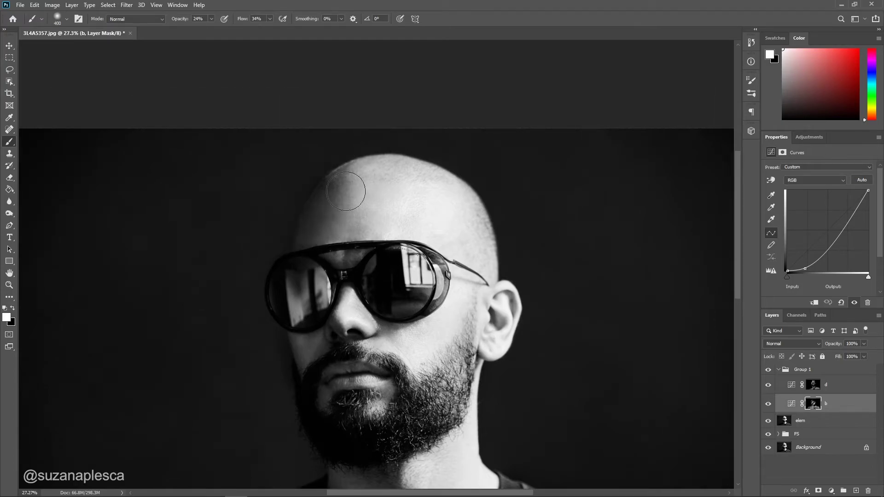
pyautogui.press('[')
pyautogui.press('[')
pyautogui.press('[')
pyautogui.press('[')
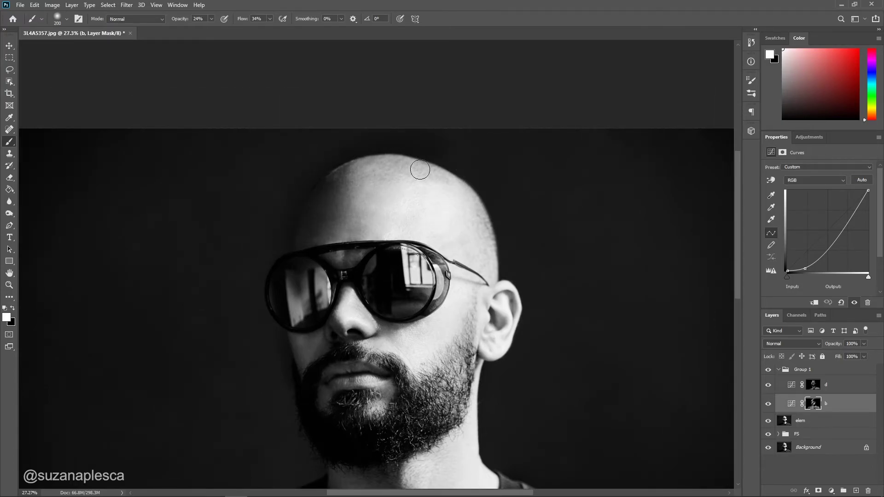
# Darken the fine shadows around the head and ear on layer b's mask with a brush reduced to size 100.
pyautogui.scroll(-1, 497, 297)
pyautogui.press('[')
pyautogui.press('[')
pyautogui.press('[')
pyautogui.press('[')
pyautogui.press('[')
pyautogui.press('[')
pyautogui.press('[')
pyautogui.press('[')
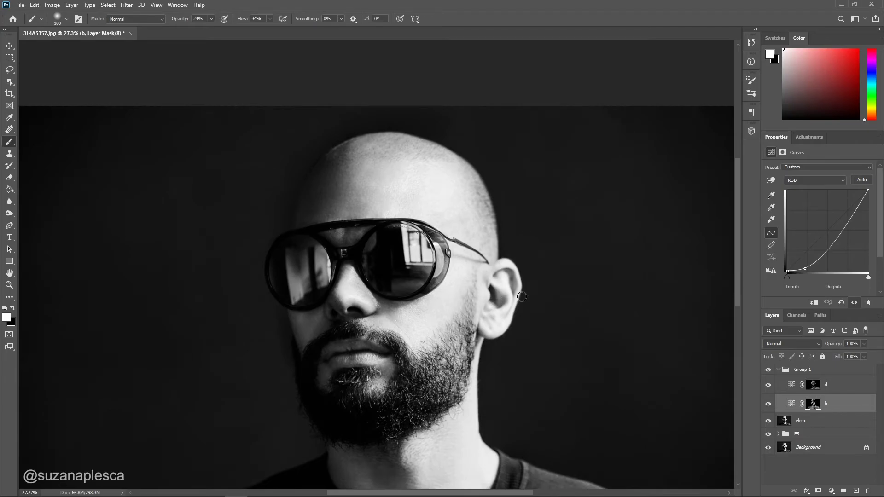
# Lower the opacity of layer d, set Group 1's opacity to 50%, and compare the group on and off.
pyautogui.hotkey('ctrl', '0')
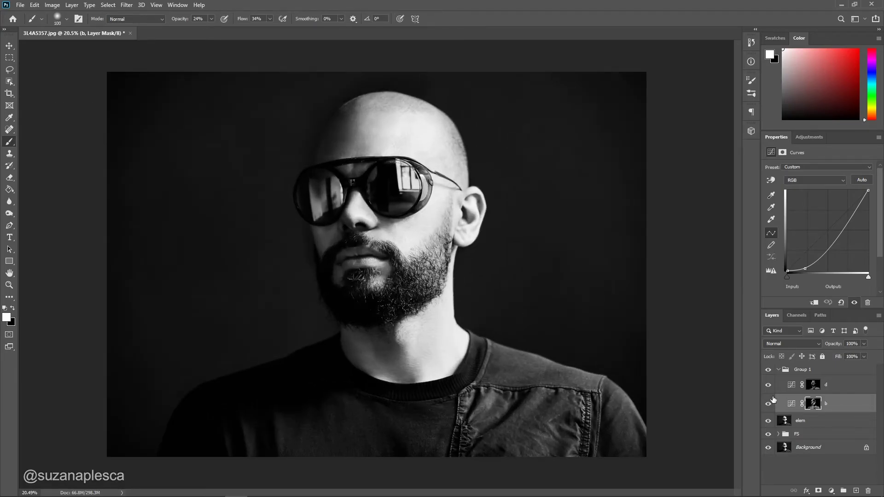
pyautogui.hotkey('alt', ']')
pyautogui.moveTo(828, 346); pyautogui.dragTo(804, 344)
pyautogui.click(840, 404)
pyautogui.click(830, 369)
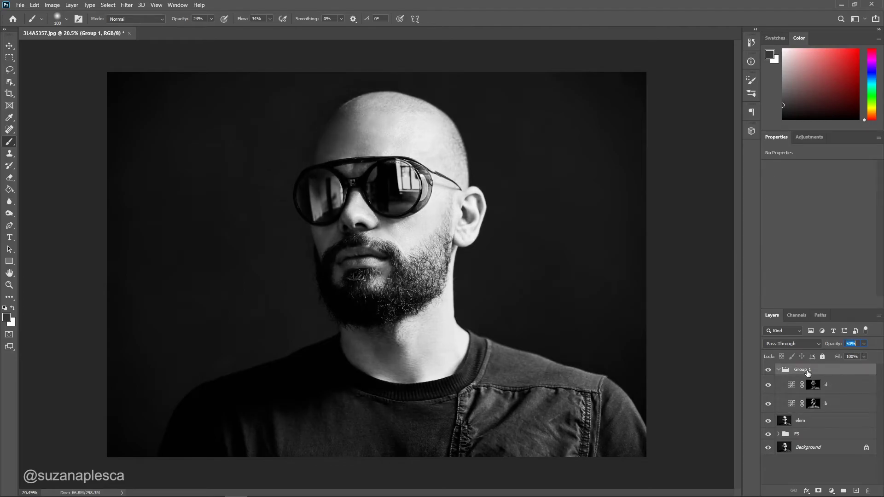
pyautogui.click(767, 370)
pyautogui.click(768, 370)
pyautogui.click(768, 370)
pyautogui.click(768, 370)
pyautogui.click(768, 371)
pyautogui.click(768, 371)
# Set the opacity of Curves layer b to 45% and compare Group 1 on and off.
pyautogui.scroll(-1, 473, 320)
pyautogui.scroll(1, 473, 320)
pyautogui.click(842, 404)
pyautogui.click(864, 344)
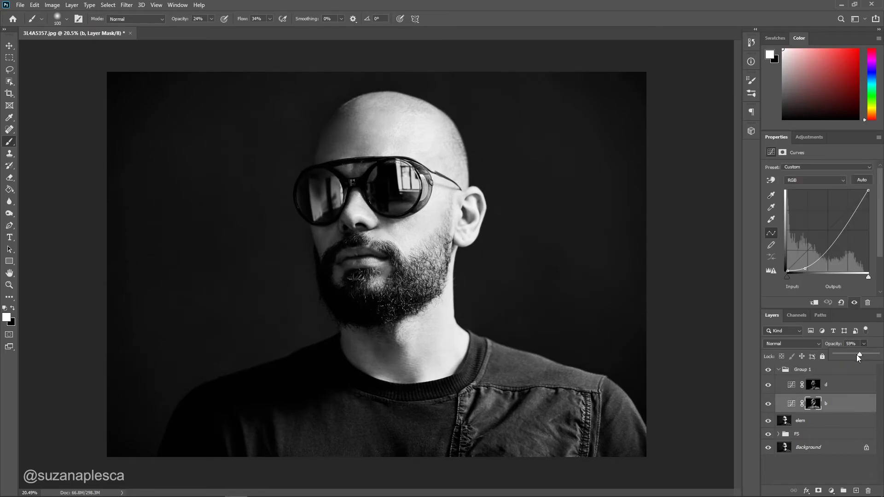
pyautogui.click(824, 370)
pyautogui.click(769, 371)
pyautogui.click(769, 371)
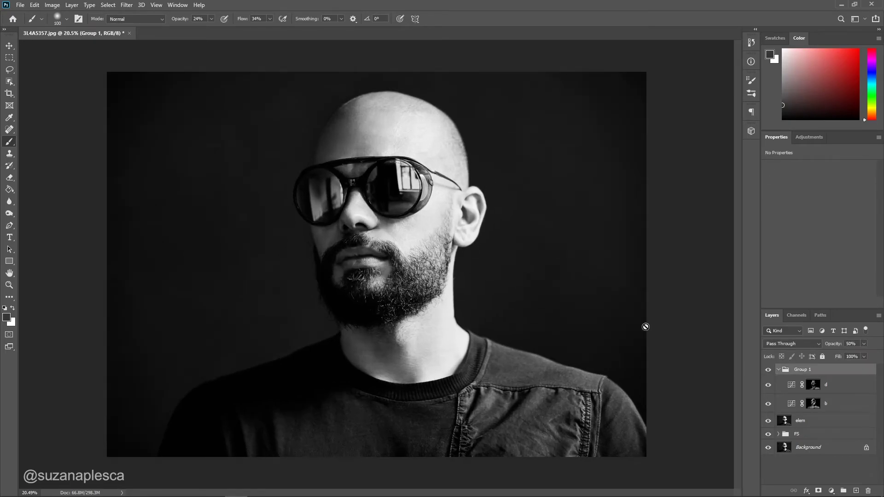
# Clean layer b's mask around the head's edge with a hard black brush, size 100, at 100% opacity and flow.
pyautogui.click(829, 385)
pyautogui.click(829, 404)
pyautogui.moveTo(270, 19); pyautogui.dragTo(469, 16)
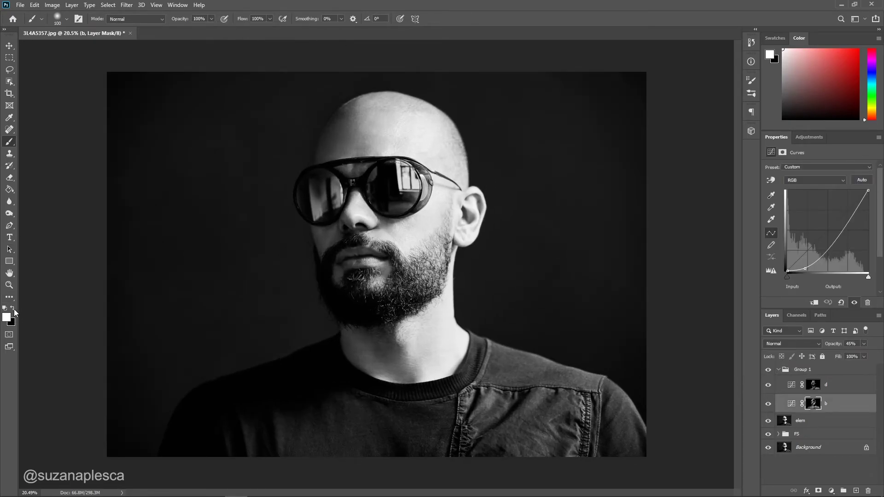
pyautogui.click(58, 19)
pyautogui.click(166, 126)
pyautogui.click(445, 4)
pyautogui.scroll(10, 330, 98)
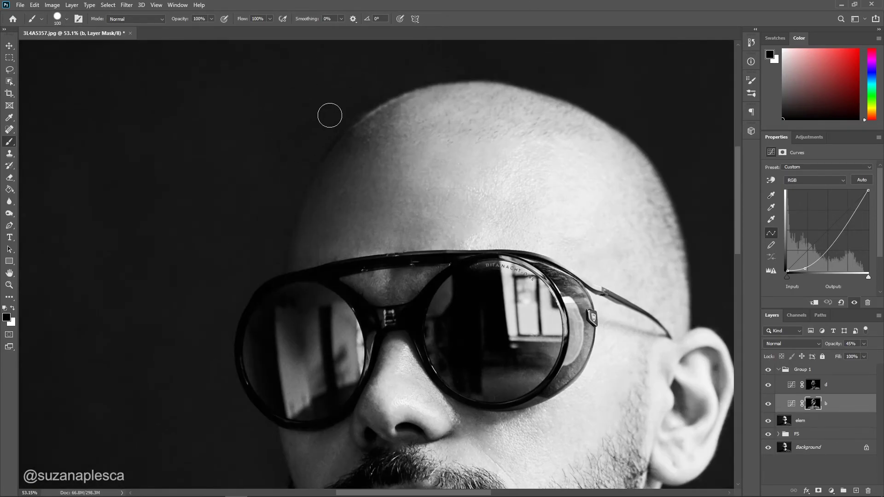
pyautogui.scroll(-2, 249, 310)
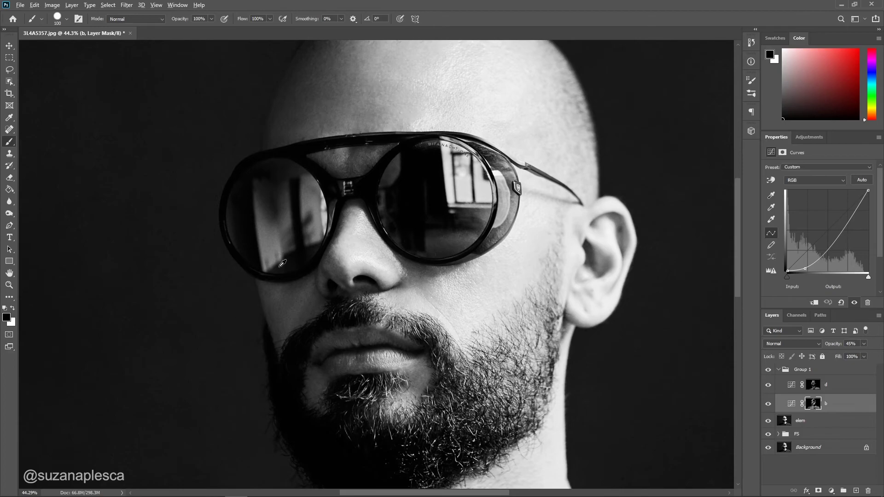
pyautogui.scroll(-2, 278, 274)
pyautogui.scroll(-4, 336, 101)
pyautogui.scroll(-3, 507, 277)
pyautogui.scroll(1, 506, 277)
# Collect Group 1, elem and FS in a new group named all edits.
pyautogui.click(816, 372)
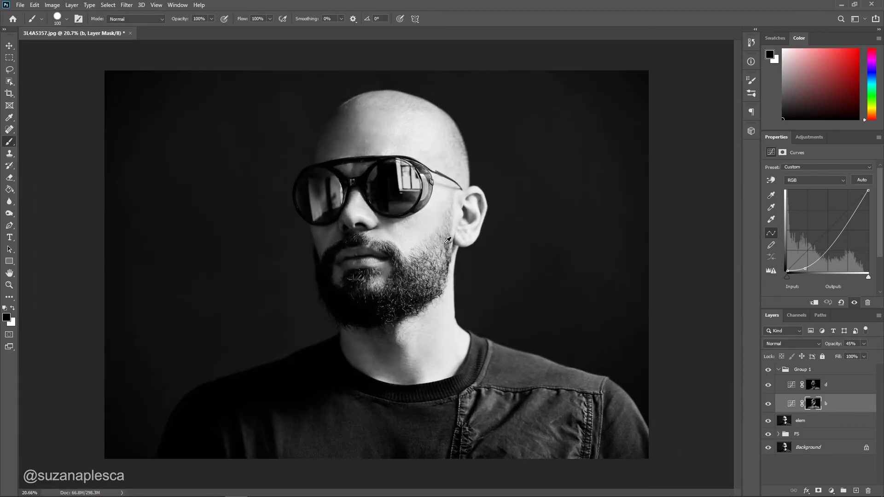
pyautogui.click(778, 370)
pyautogui.keyDown('shift'); pyautogui.click(819, 396); pyautogui.keyUp('shift')
pyautogui.moveTo(832, 370); pyautogui.dragTo(844, 491)
# Compare the retouched portrait with the original by switching group all edits off and on, in full view and close up.
pyautogui.click(768, 370)
pyautogui.click(767, 371)
pyautogui.click(768, 371)
pyautogui.click(767, 371)
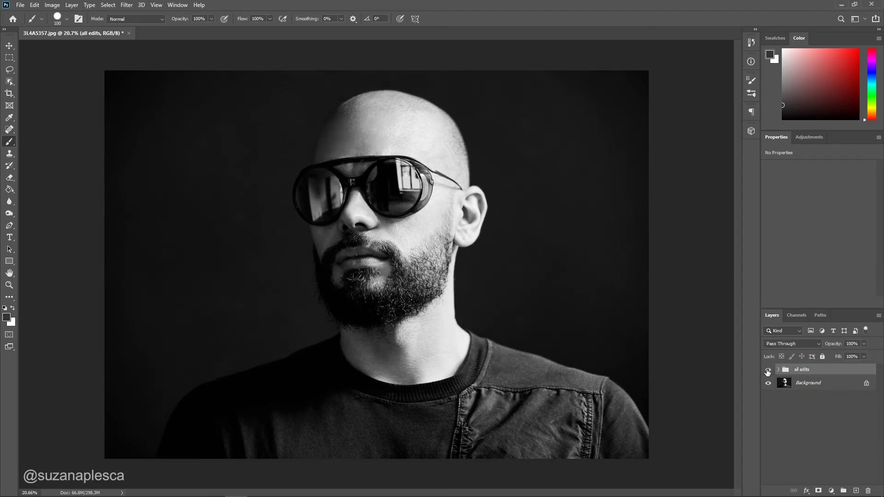
pyautogui.scroll(1, 416, 259)
pyautogui.click(771, 370)
pyautogui.click(771, 370)
pyautogui.click(772, 370)
pyautogui.click(771, 370)
pyautogui.click(771, 370)
pyautogui.click(772, 371)
pyautogui.scroll(2, 543, 299)
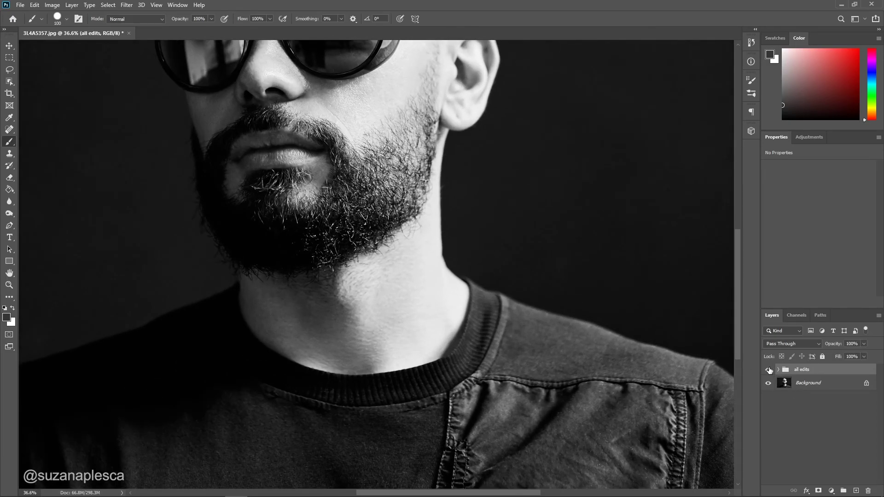
# Compare the retouched shirt, neck and beard with the original by switching the all edits group off and on.
pyautogui.click(770, 371)
pyautogui.click(769, 371)
pyautogui.click(770, 371)
pyautogui.click(770, 370)
pyautogui.click(770, 370)
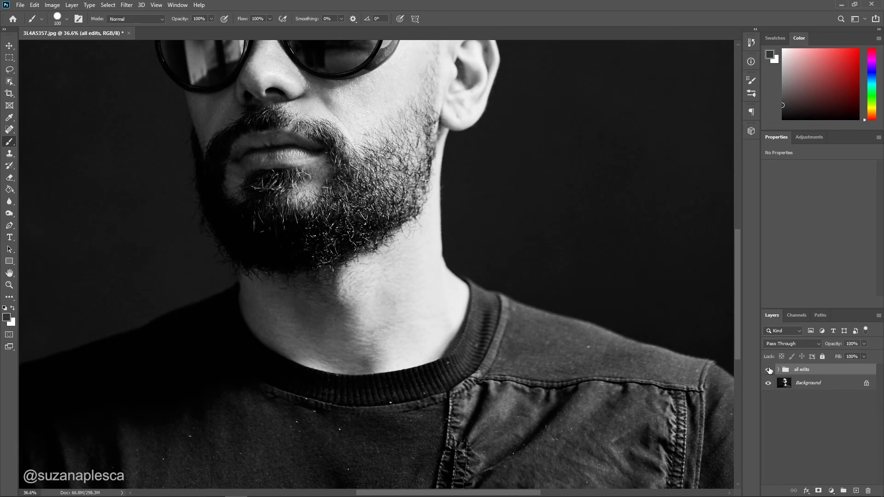
pyautogui.click(769, 370)
# Compare the retouched head and face with the original by toggling the all edits group, ending with the edits shown on the whole portrait.
pyautogui.scroll(-3, 588, 355)
pyautogui.scroll(2, 567, 334)
pyautogui.scroll(3, 383, 111)
pyautogui.click(768, 371)
pyautogui.click(769, 371)
pyautogui.click(769, 371)
pyautogui.click(769, 372)
pyautogui.click(768, 371)
pyautogui.click(769, 371)
pyautogui.click(768, 371)
pyautogui.click(769, 372)
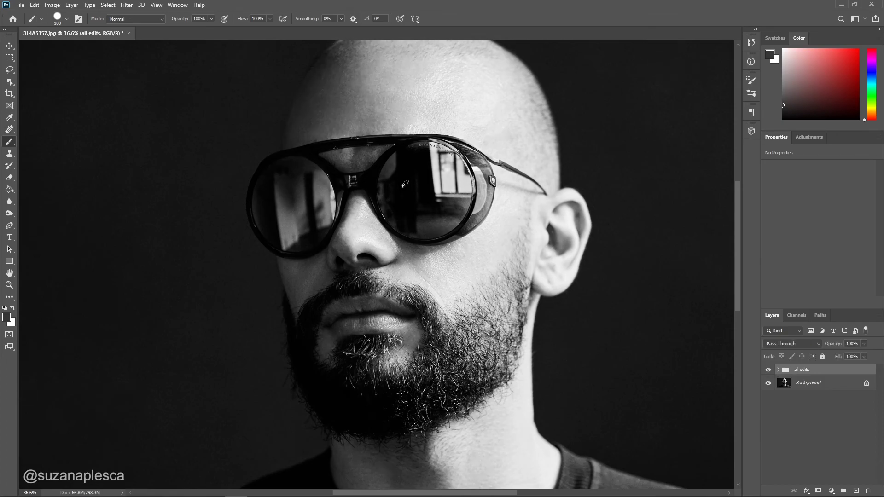
pyautogui.scroll(-2, 404, 185)
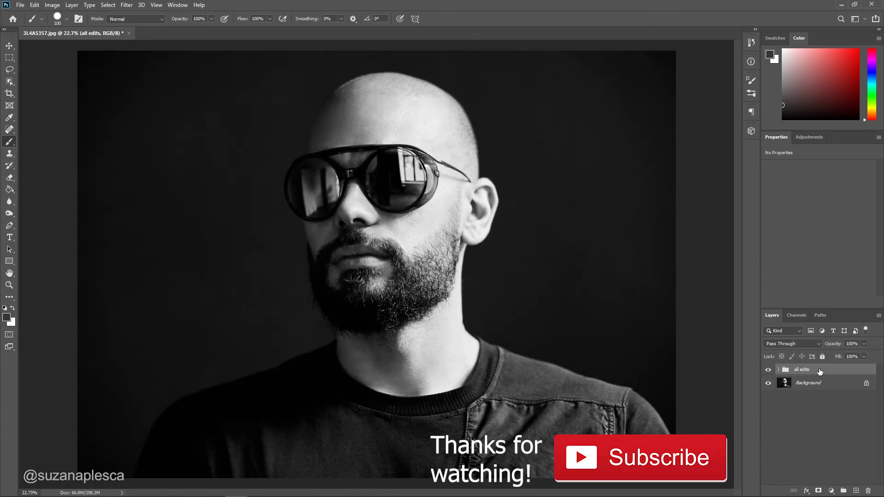